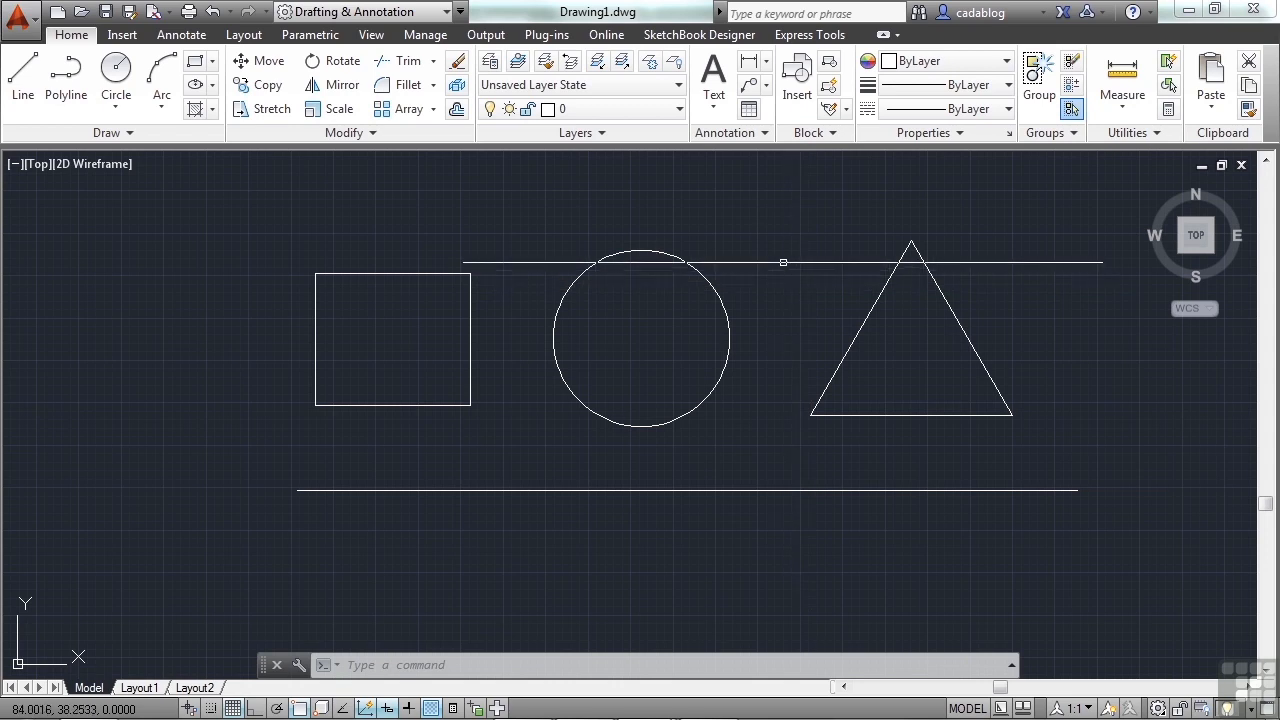
Repeat the last Zoom command with no objects selected and cancel it
middle_drag(797, 289, 757, 311)
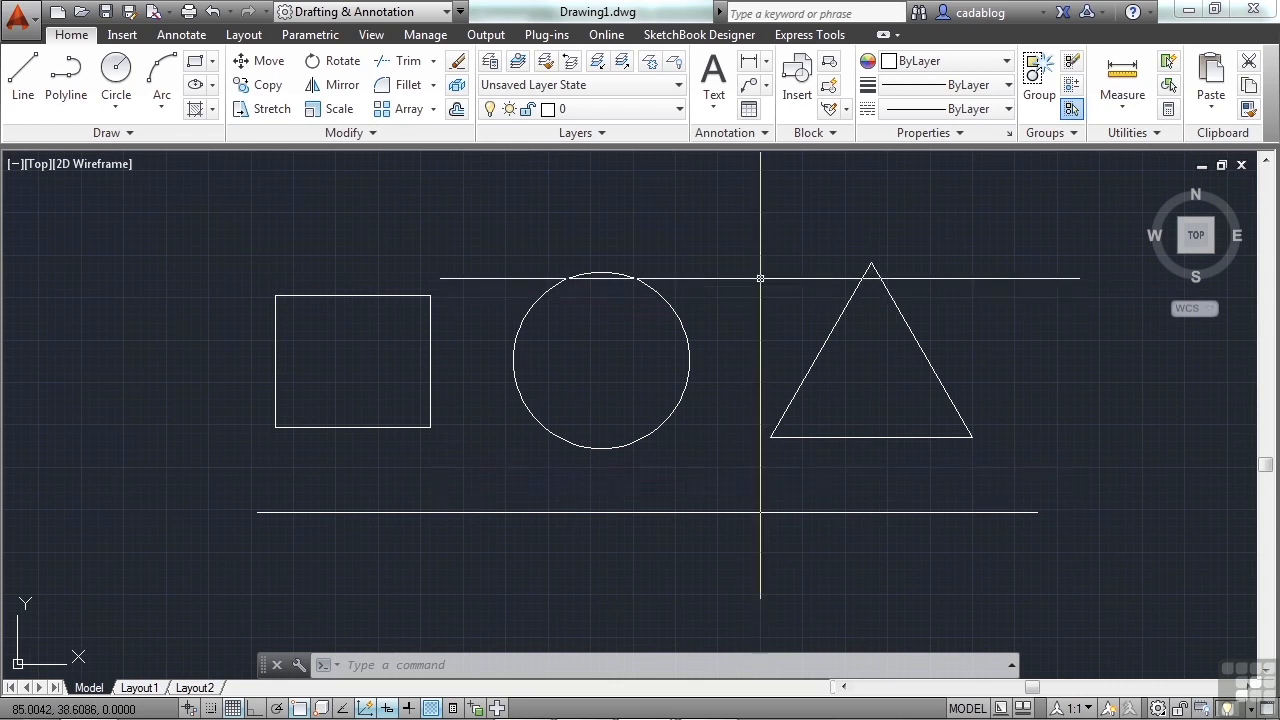
right_click(760, 278)
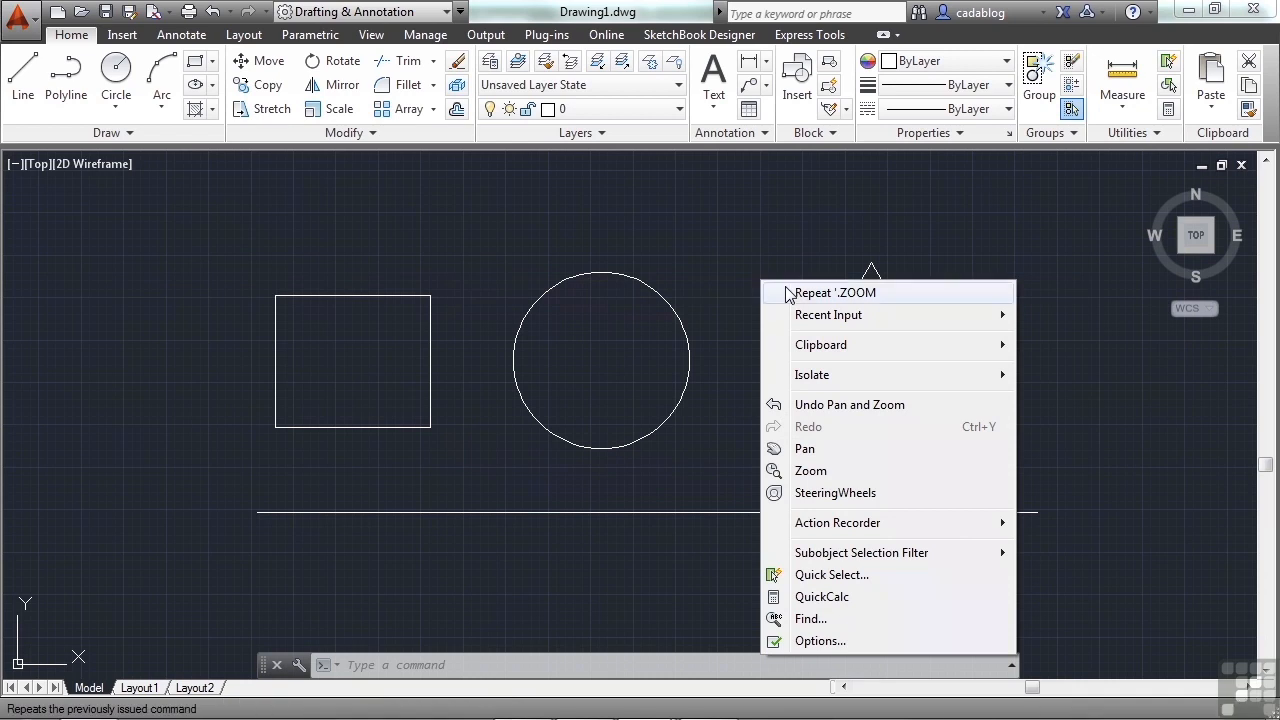
click(742, 266)
click(738, 294)
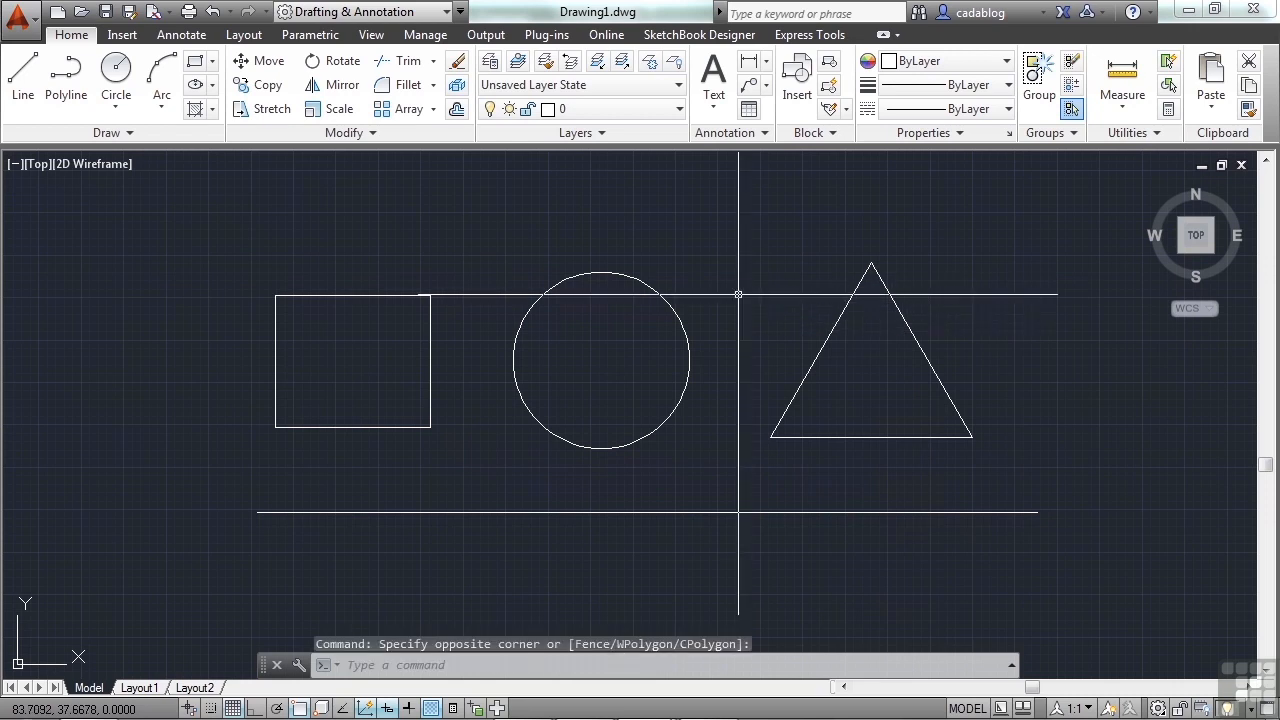
key(Return)
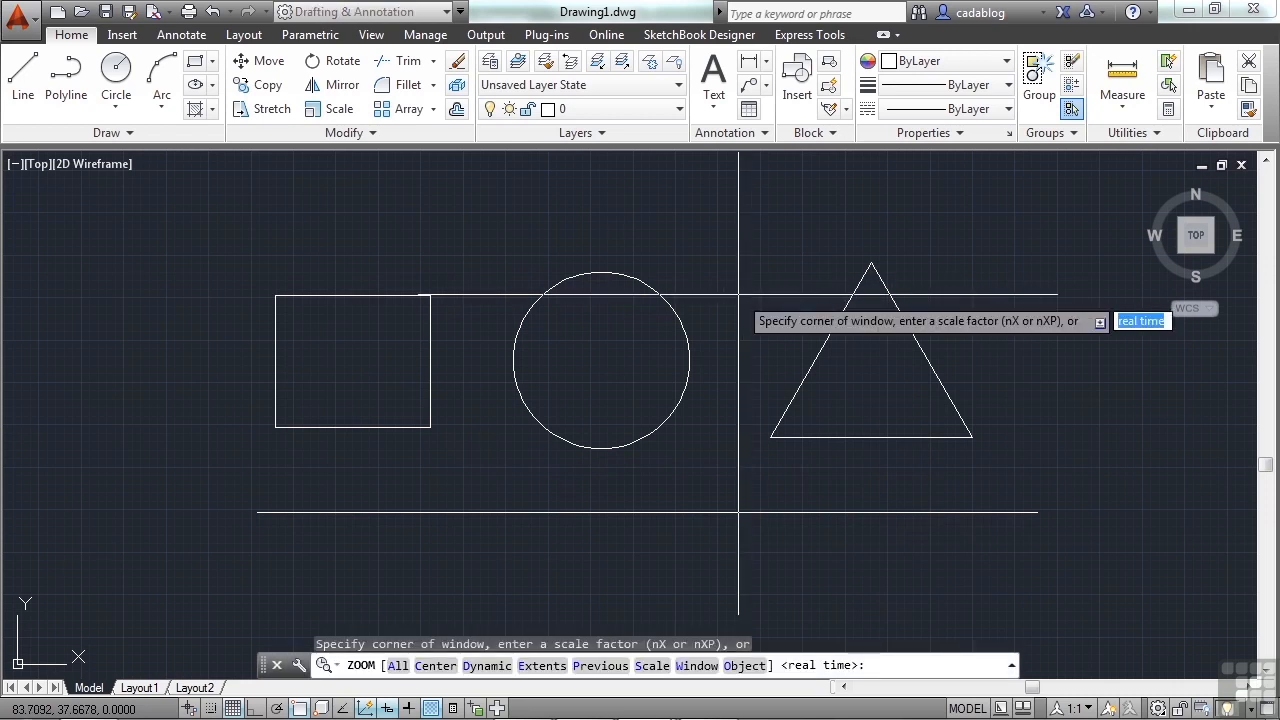
key(Escape)
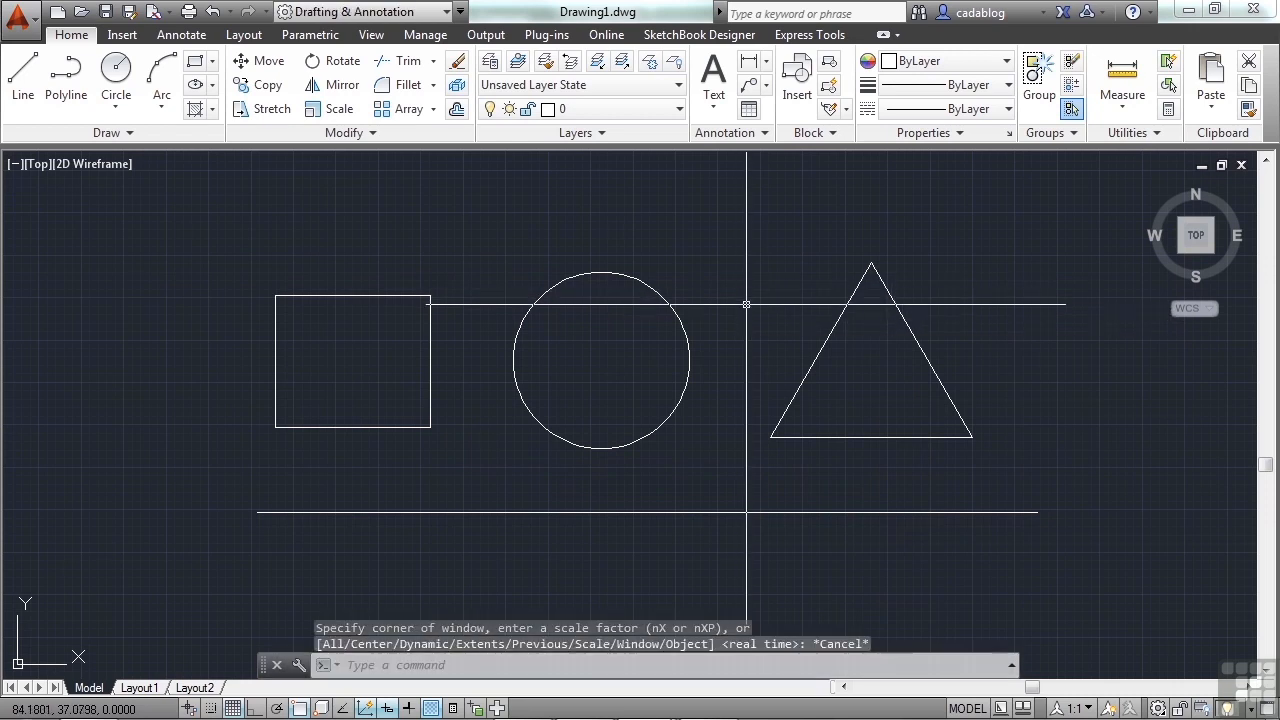
Examine the drawing area's shortcut menu with nothing selected, including its recent input and clipboard commands
right_click(746, 304)
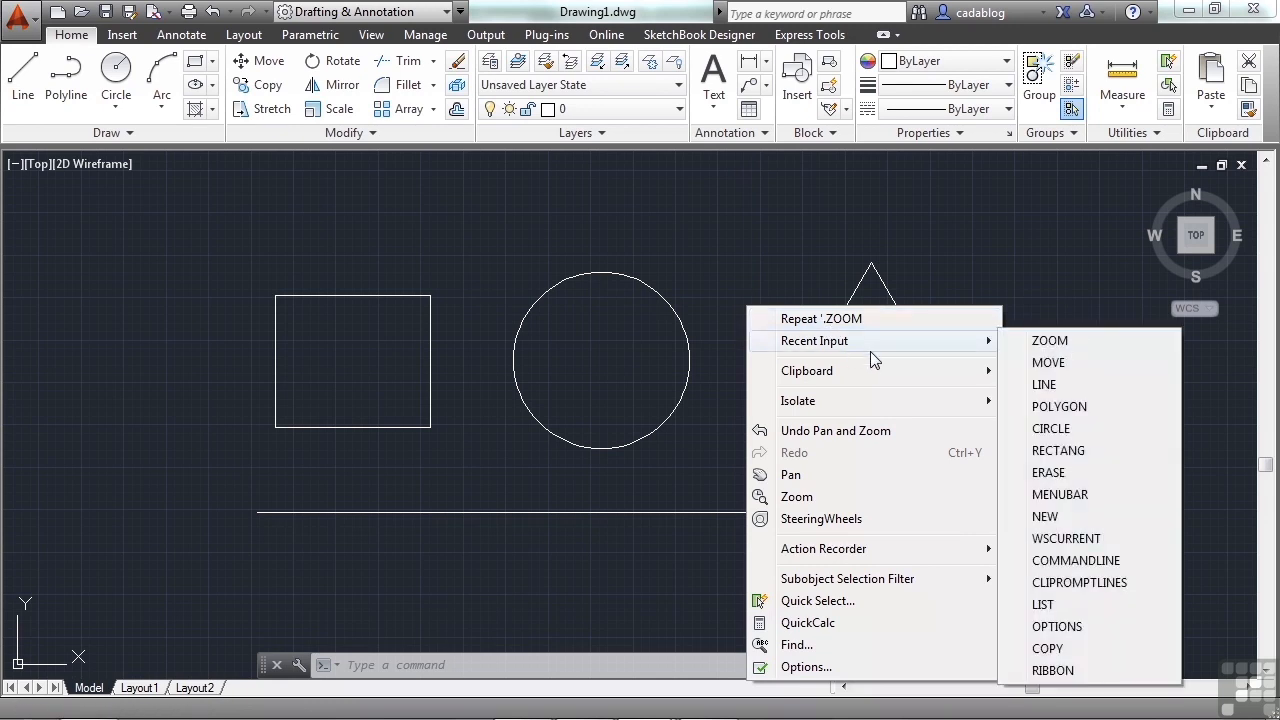
mouse_move(903, 374)
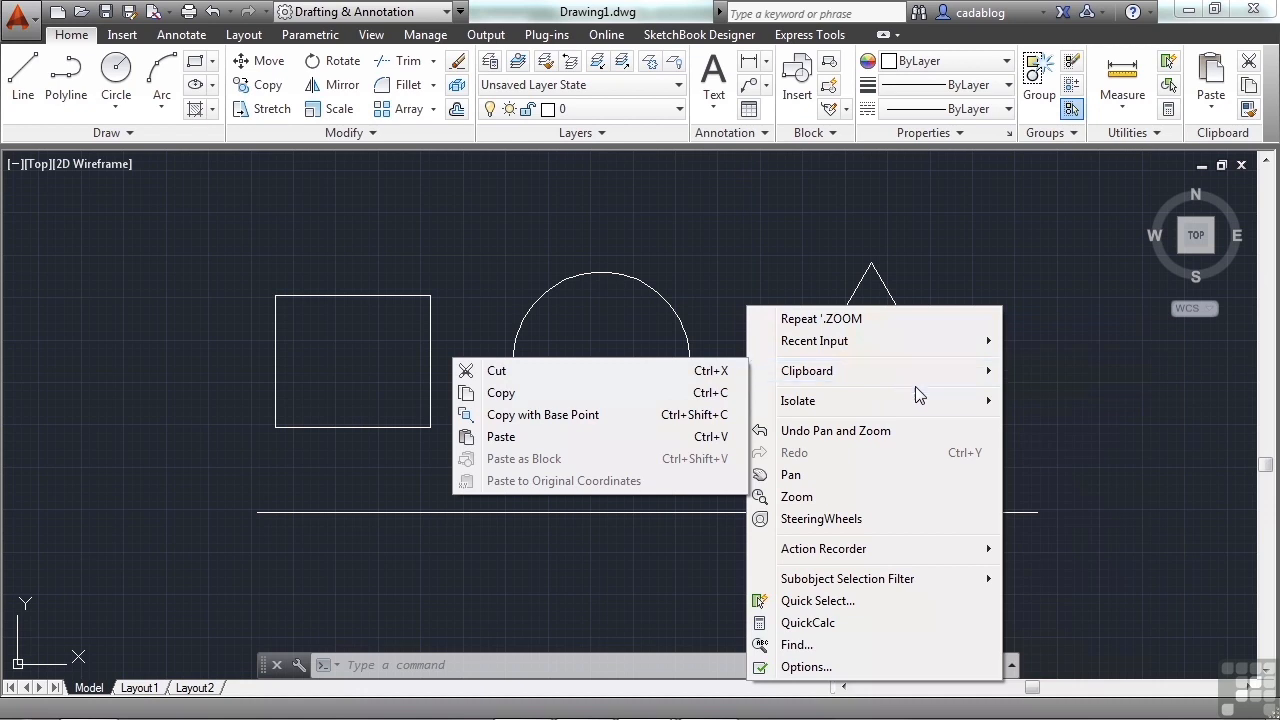
mouse_move(920, 395)
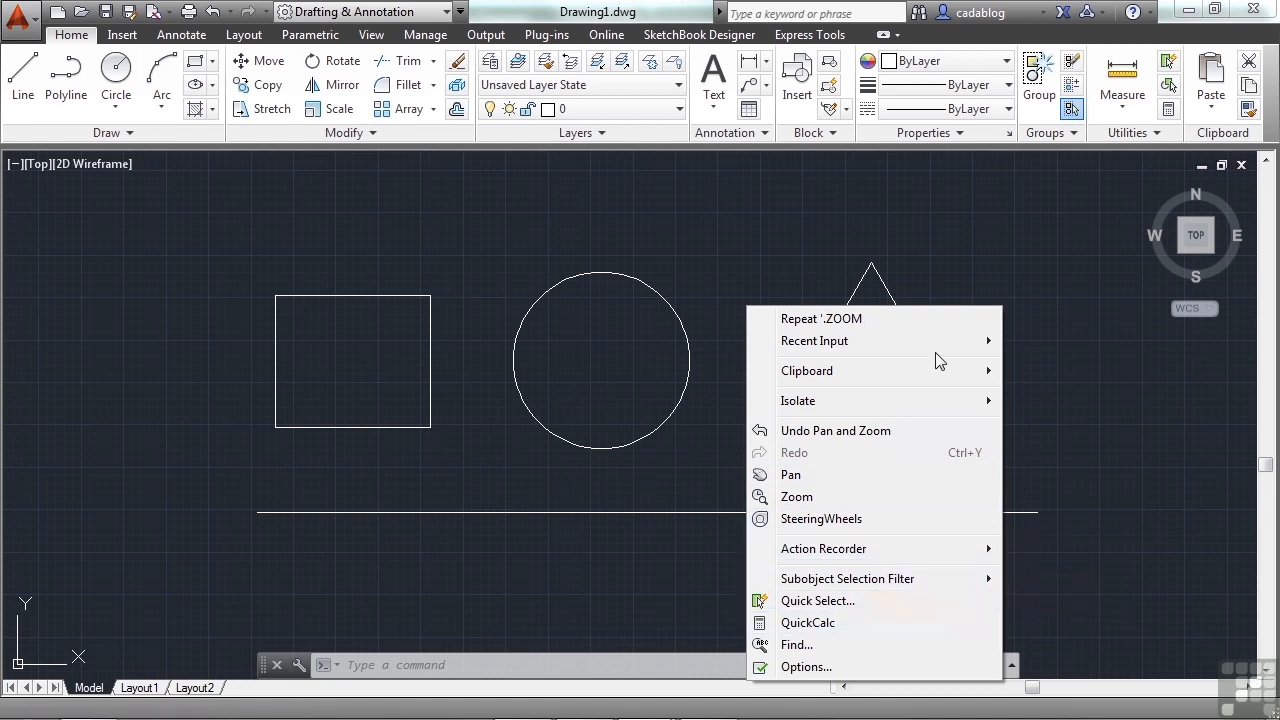
click(782, 233)
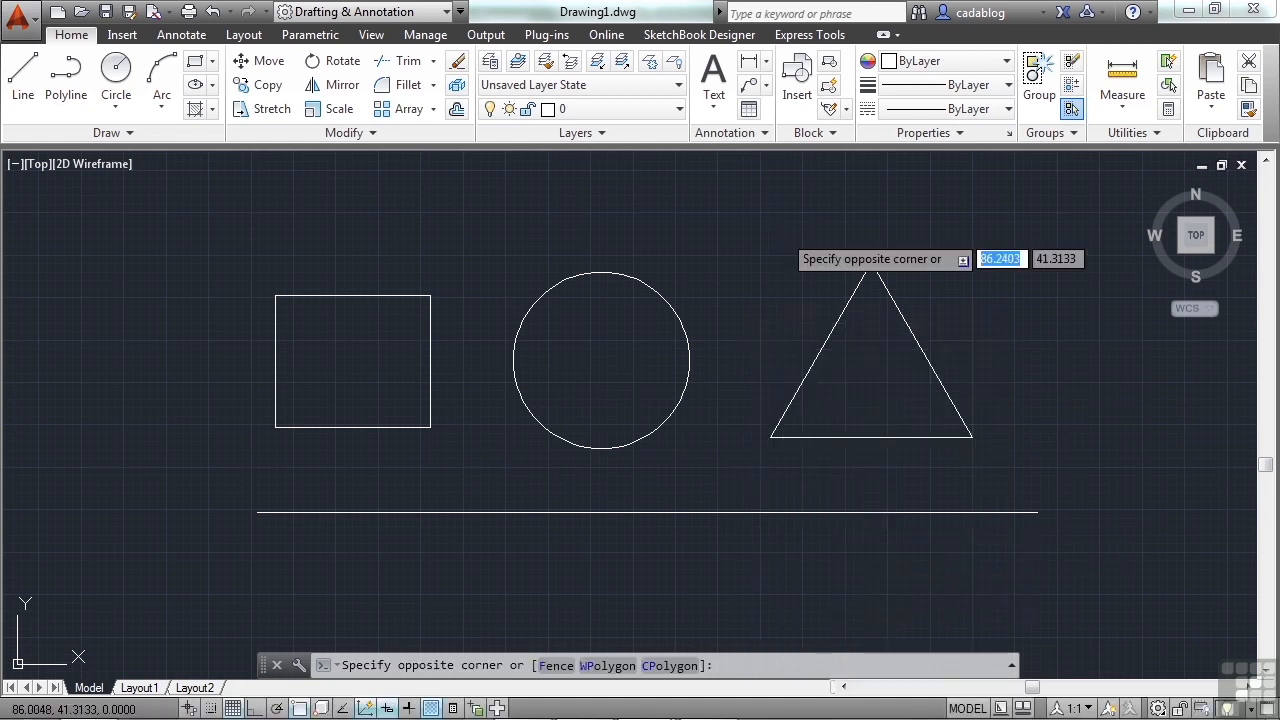
click(775, 241)
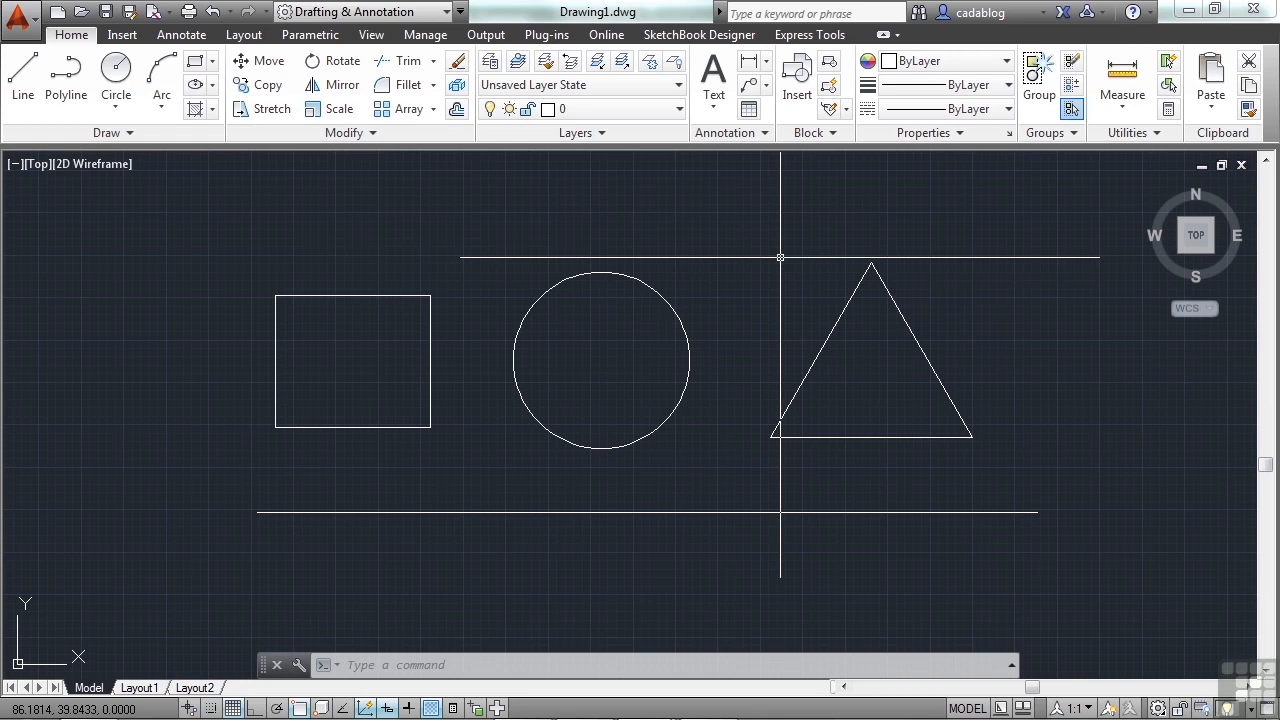
Select the circle with a crossing window and clear the selection, trying this twice
click(727, 277)
click(644, 332)
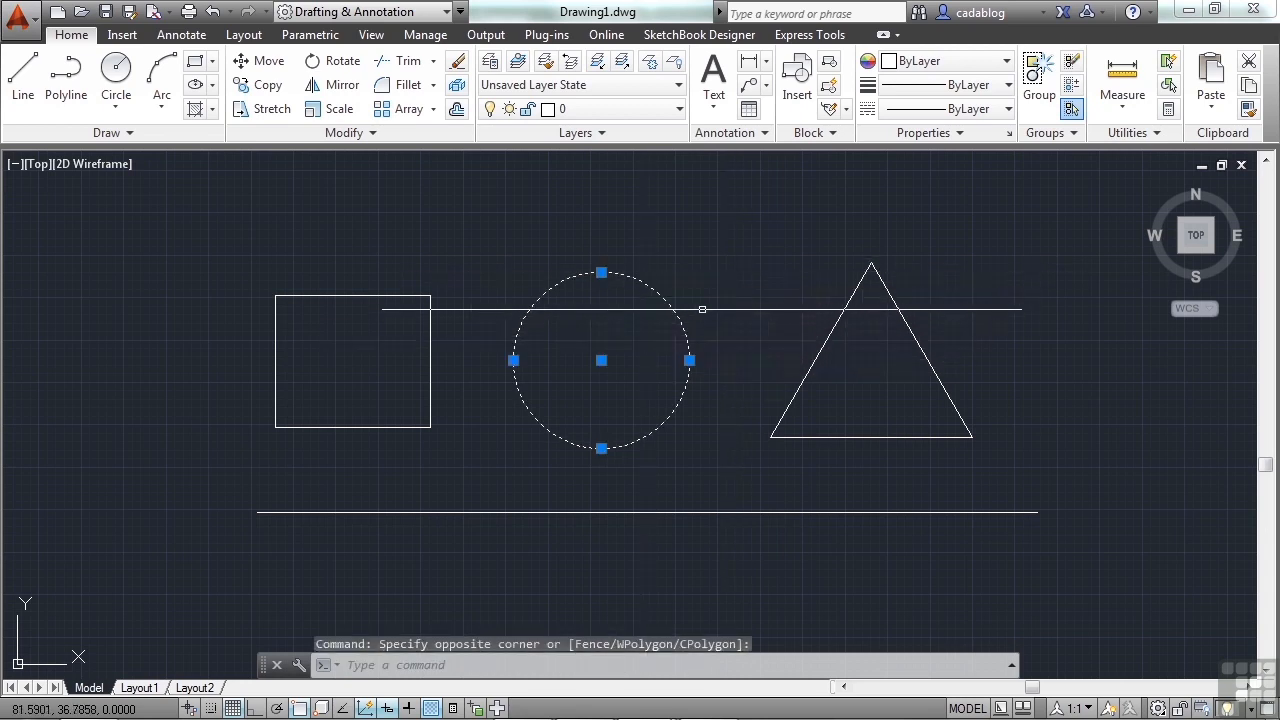
key(Escape)
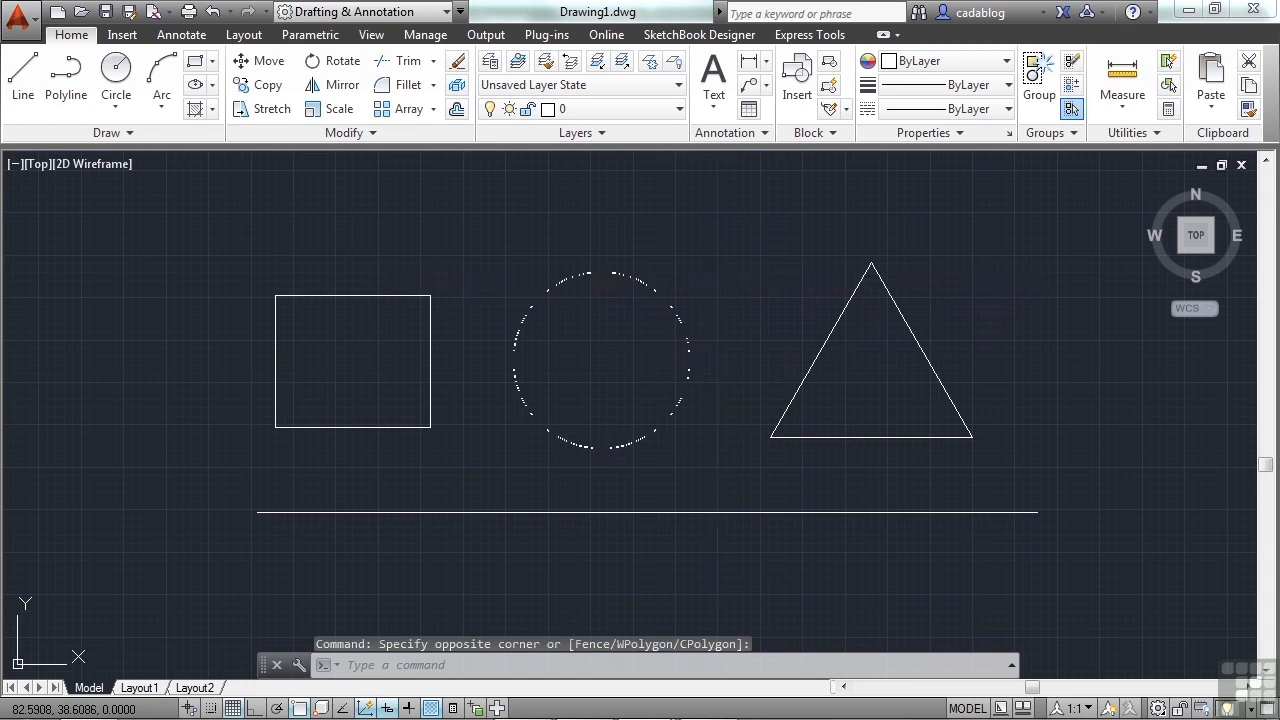
click(710, 293)
click(672, 332)
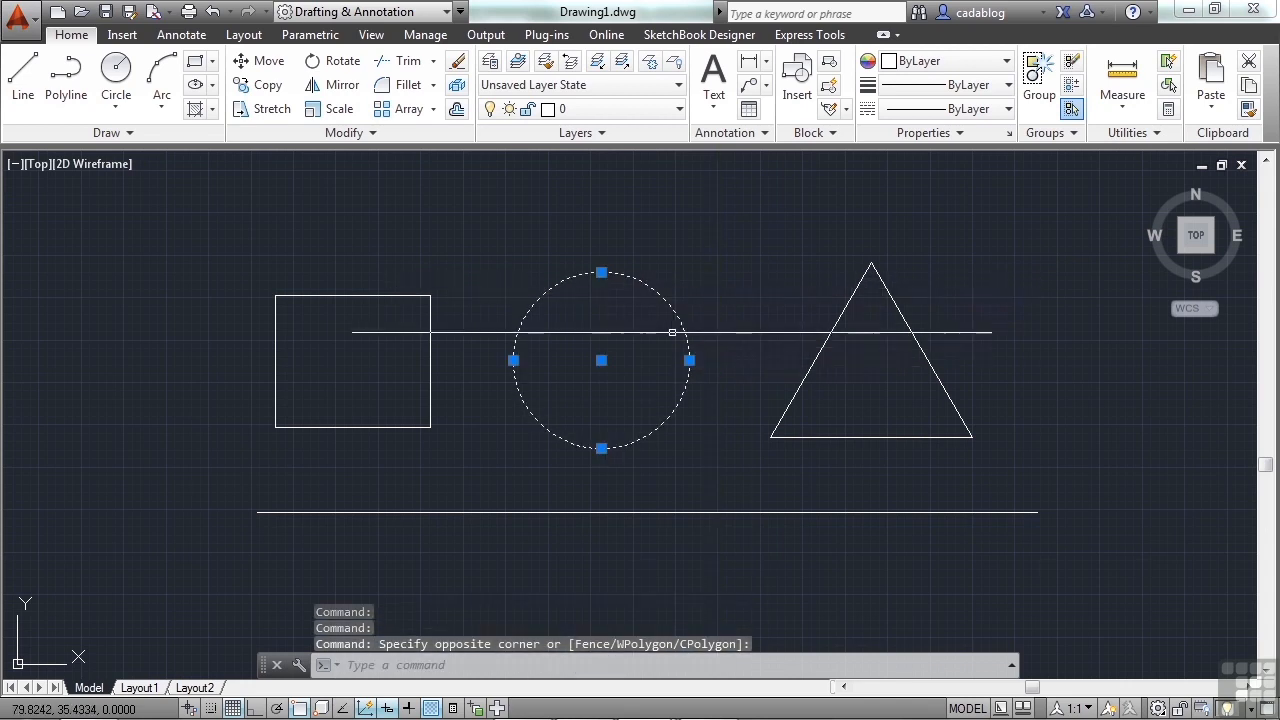
key(Escape)
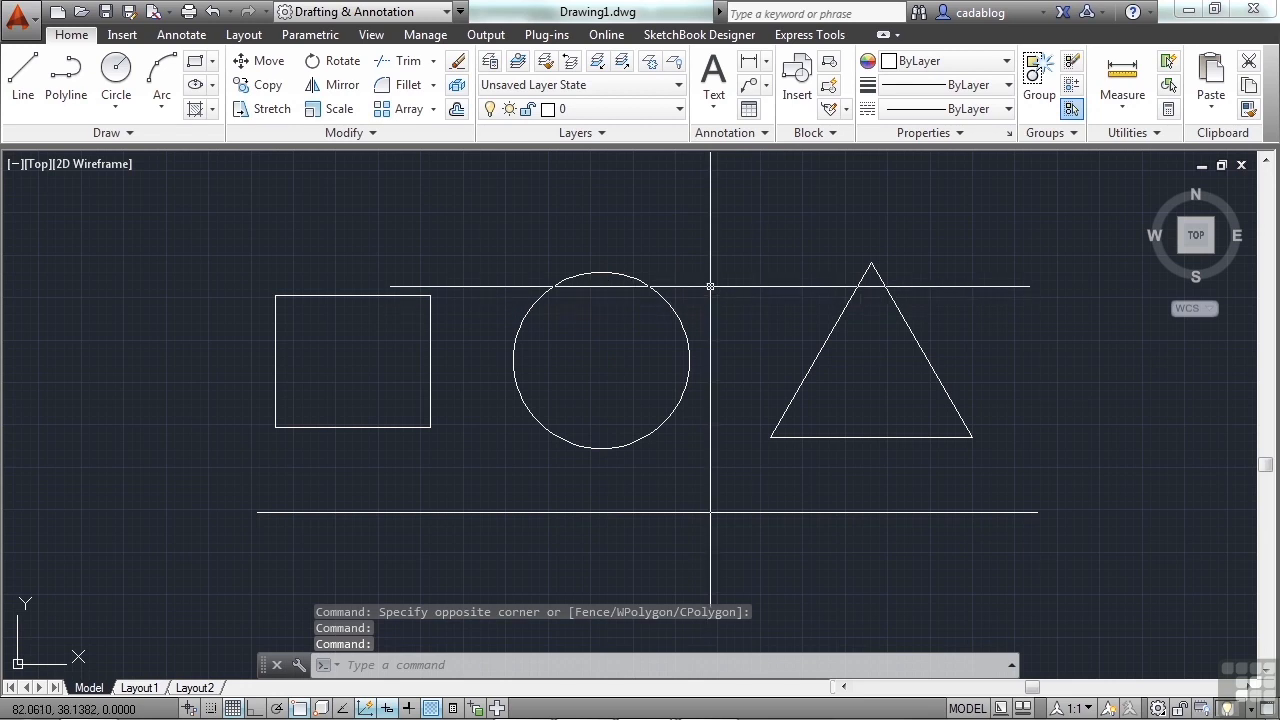
Set the Edit Mode of the right-click customization to Shortcut Menu in the user preferences and apply the options
text(op)
key(Return)
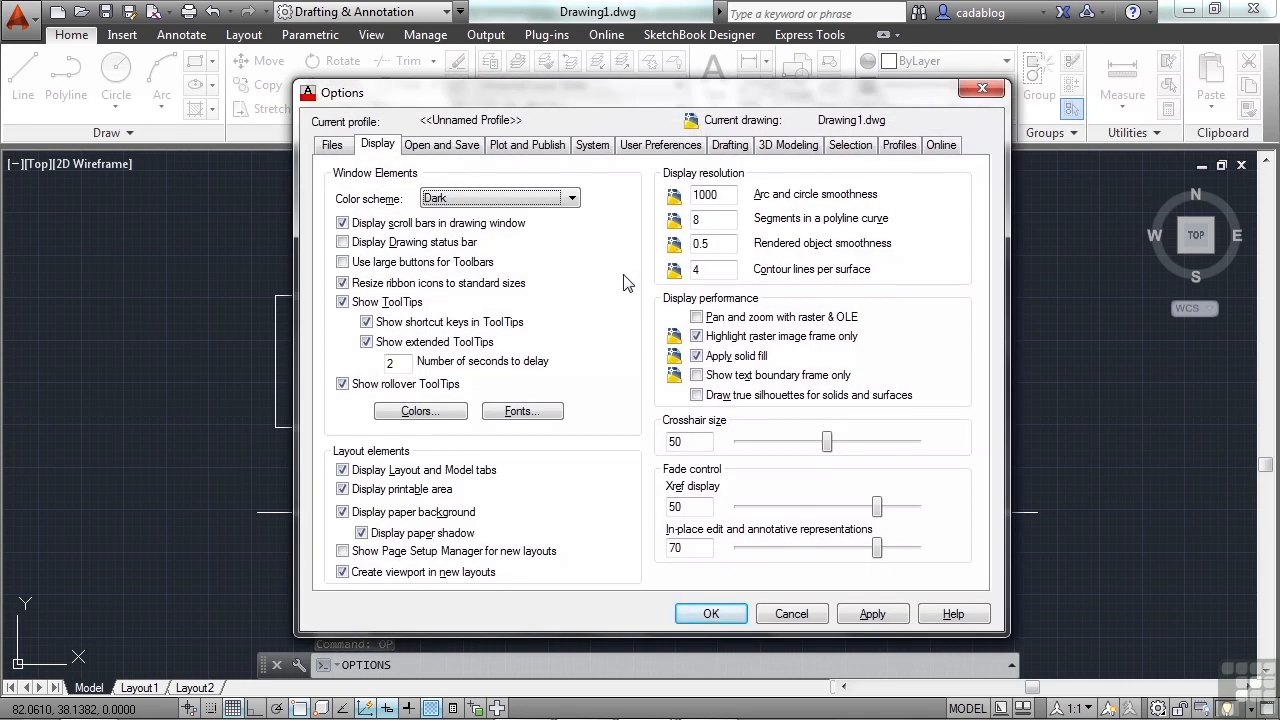
click(637, 150)
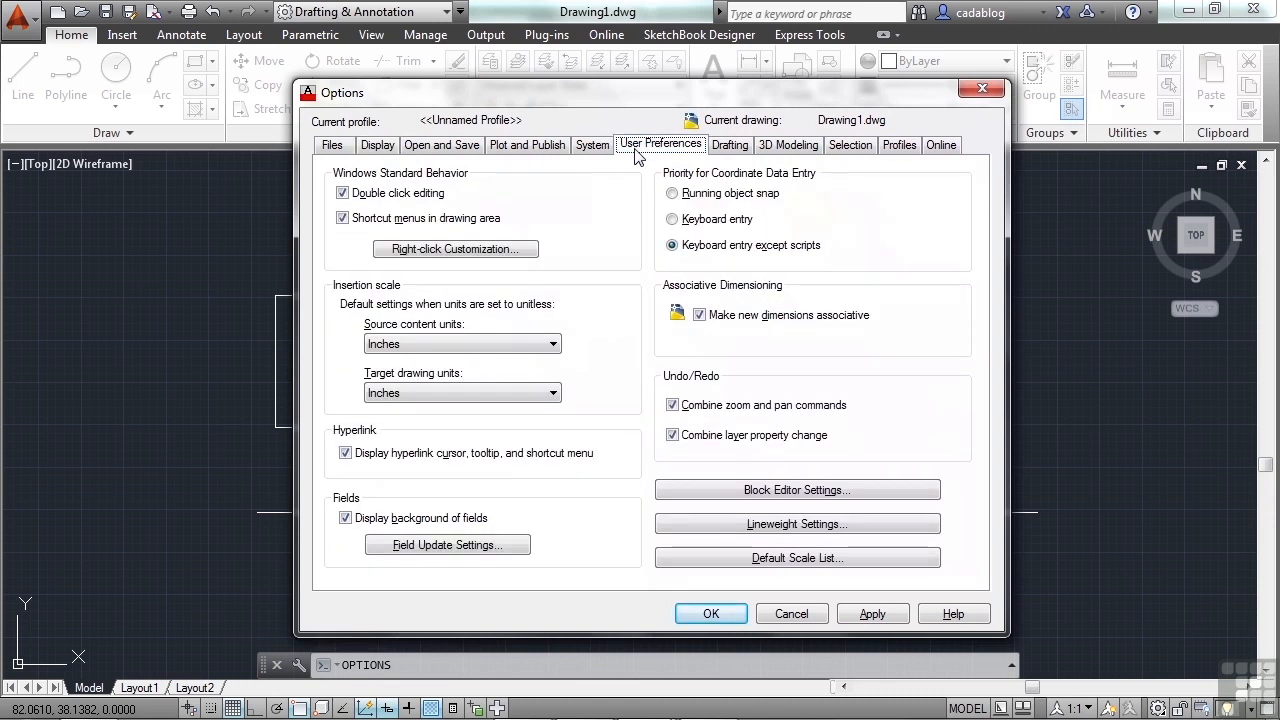
click(471, 251)
click(531, 410)
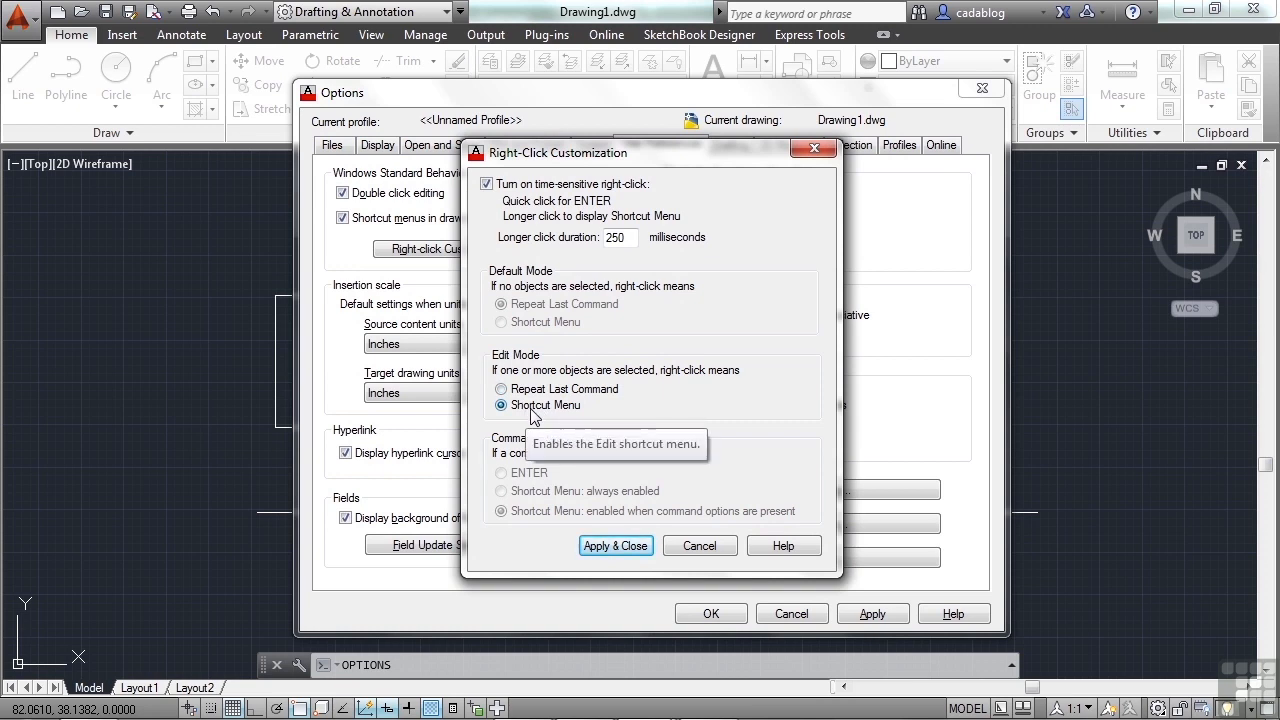
click(630, 545)
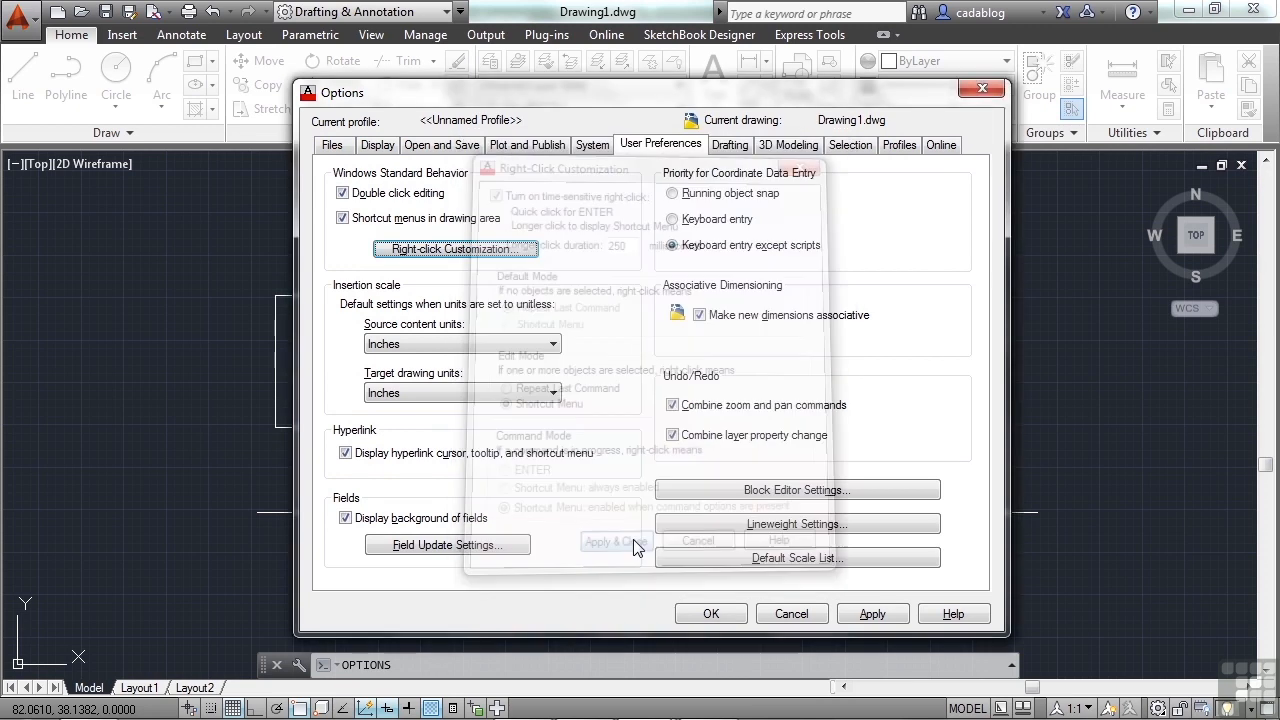
click(700, 614)
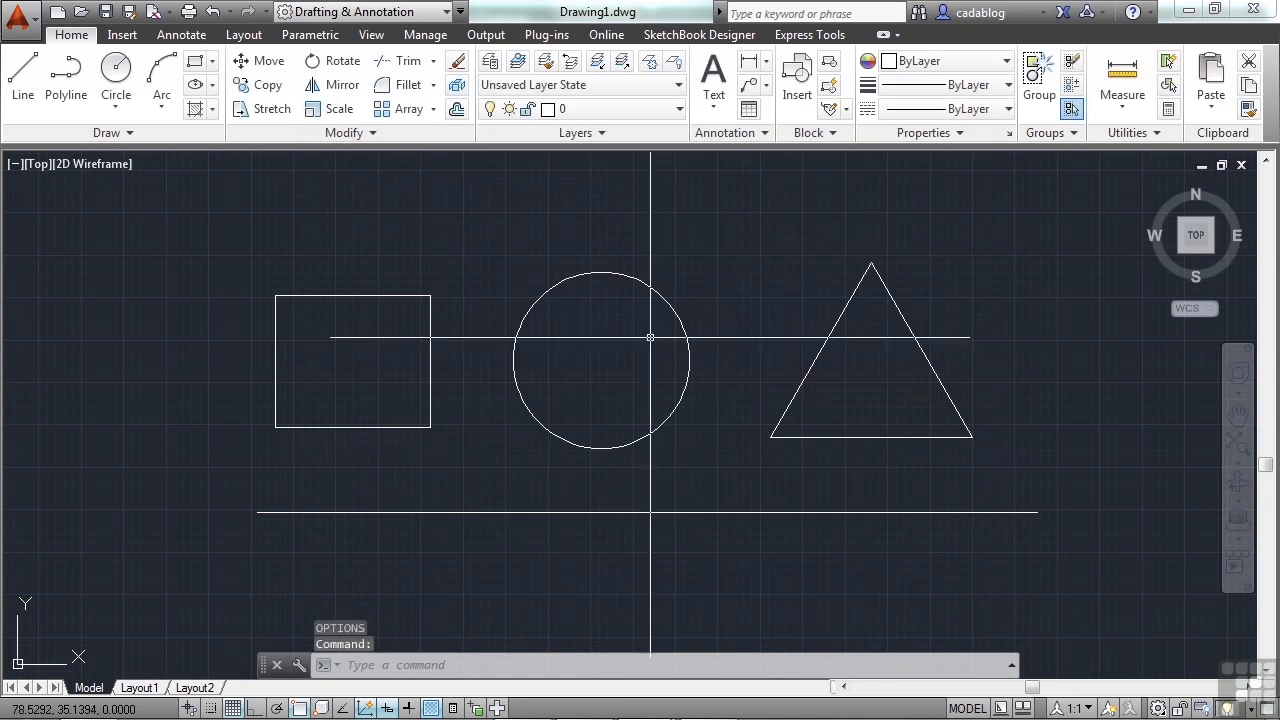
Examine the edit shortcut menu for the selected circle and clear the selection
click(662, 296)
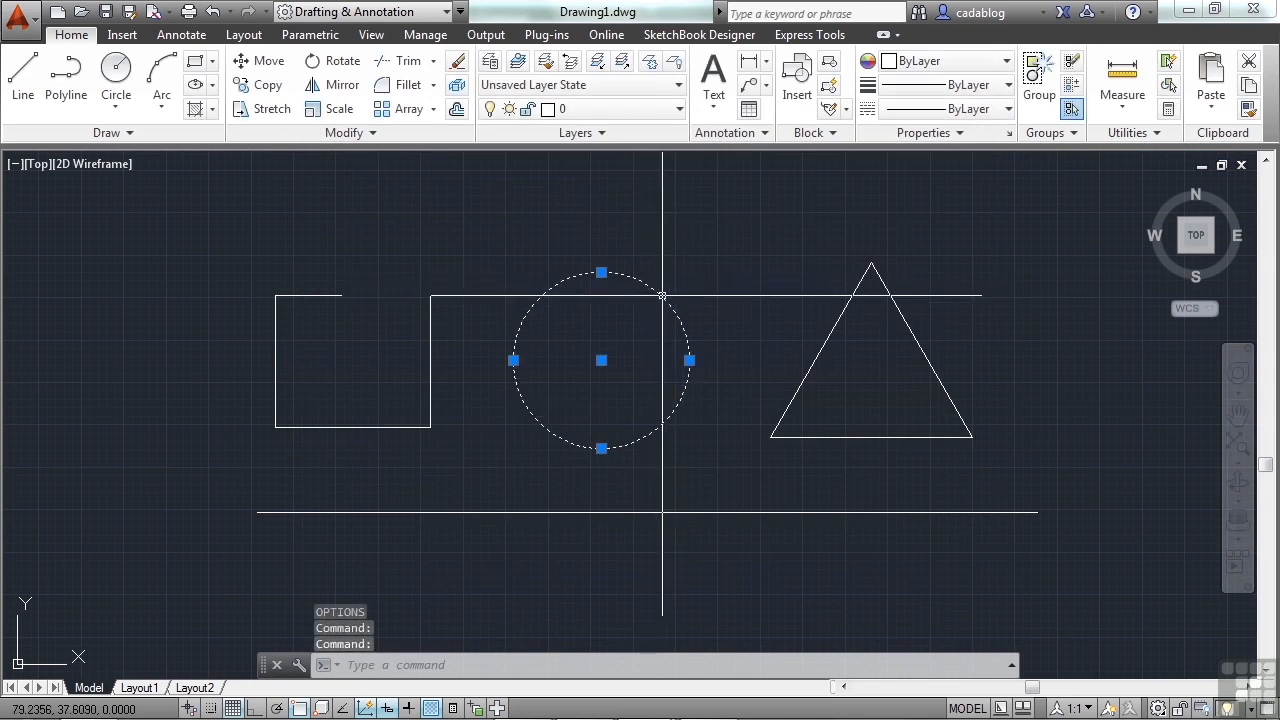
right_click(662, 296)
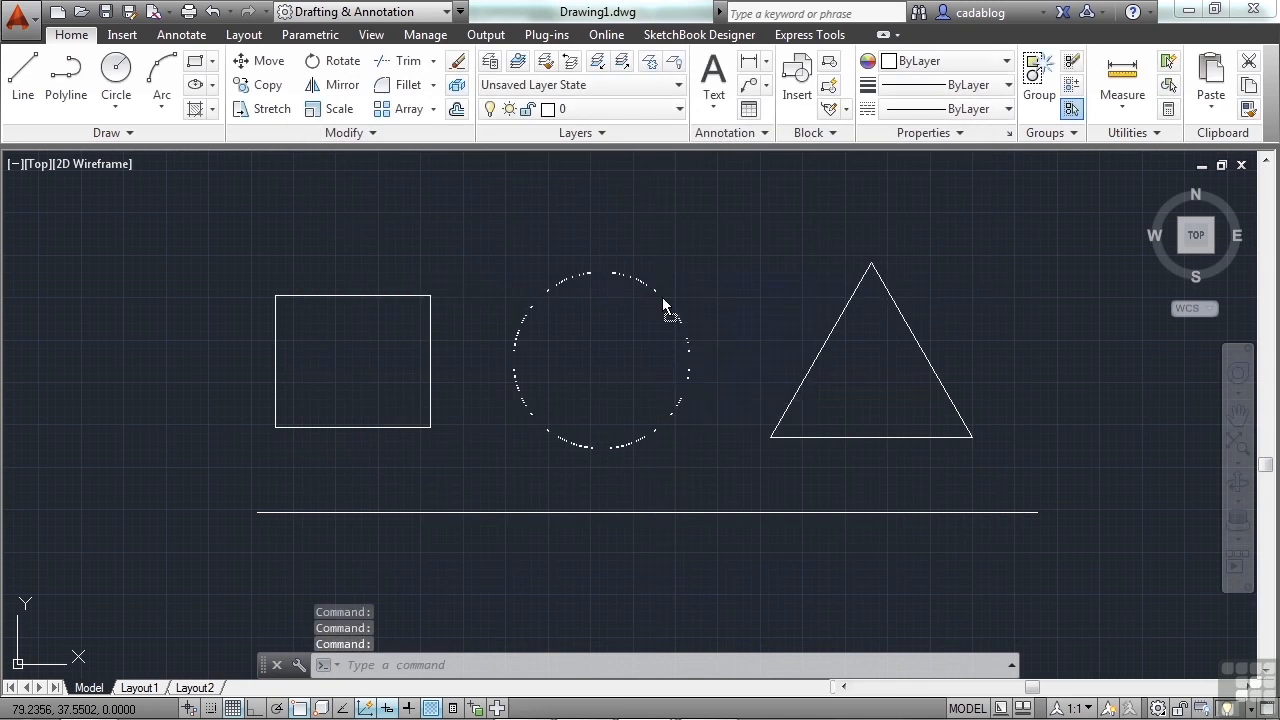
click(662, 296)
right_click(662, 297)
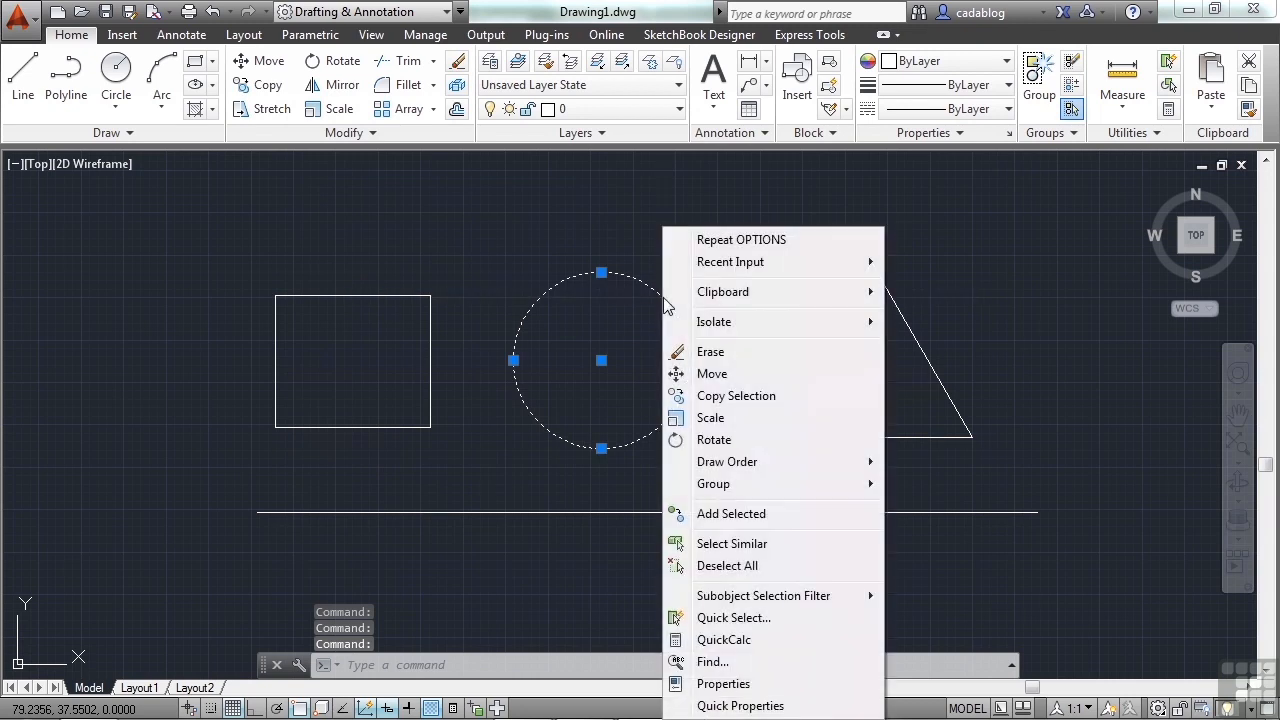
key(Escape)
key(Escape)
Move the circle slightly upward between the square and the triangle, choosing the Move Here option for the drop
click(698, 289)
click(686, 278)
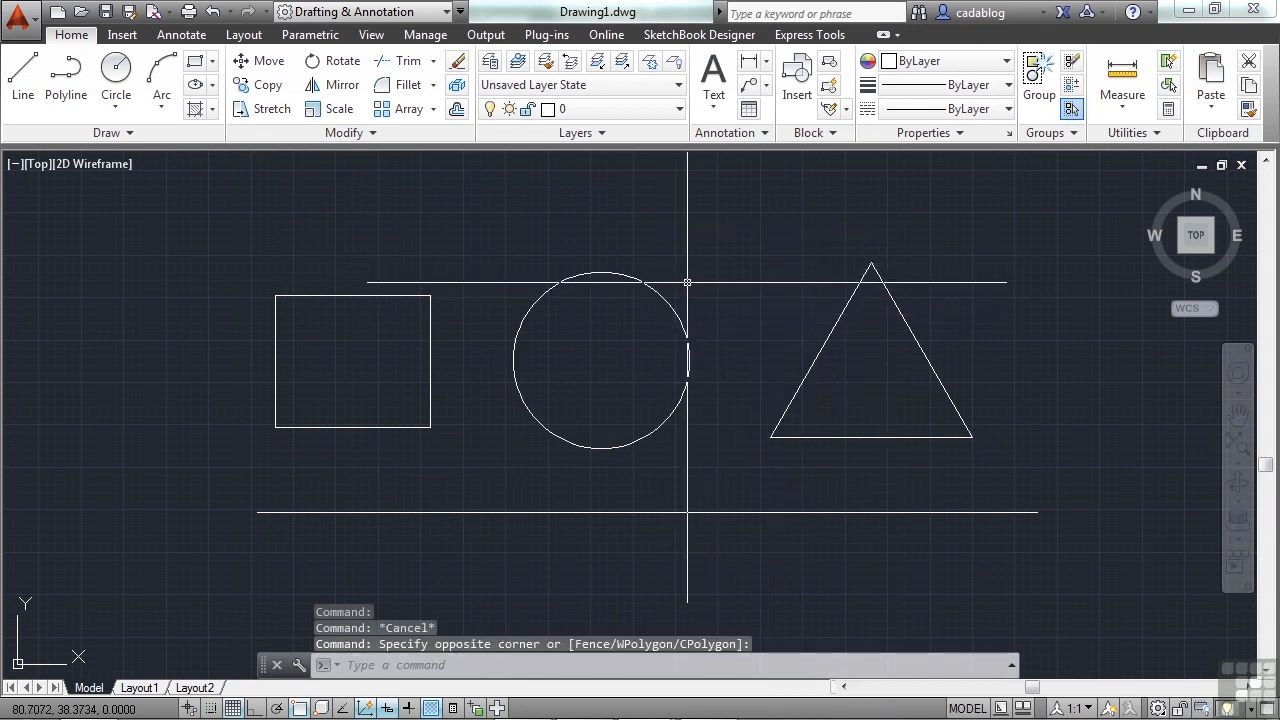
click(688, 290)
click(640, 316)
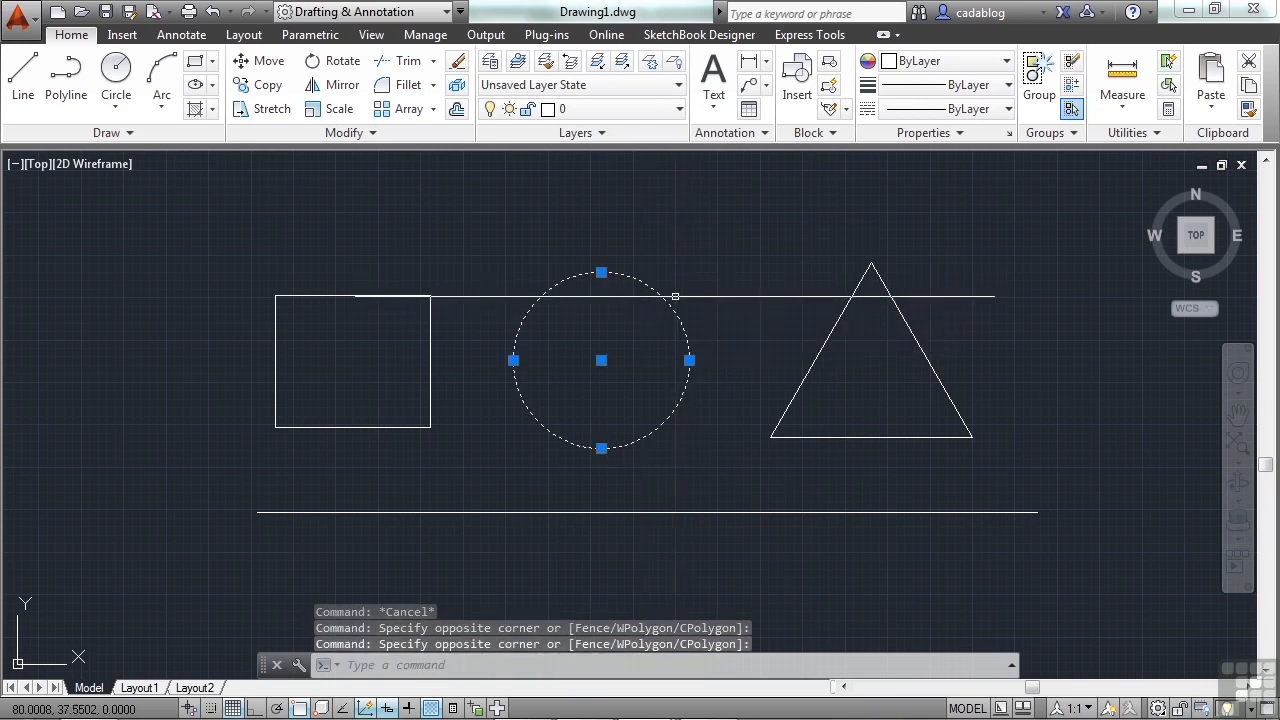
drag(669, 305, 501, 264)
right_drag(501, 264, 679, 262)
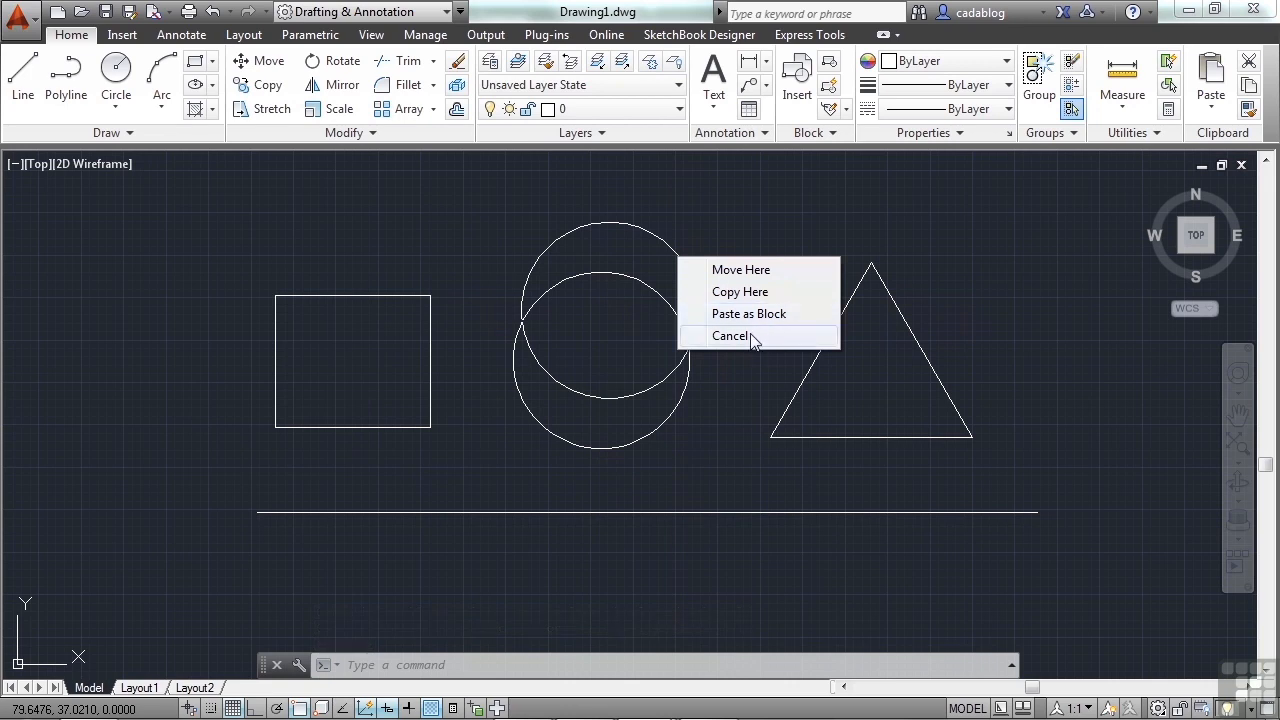
click(745, 270)
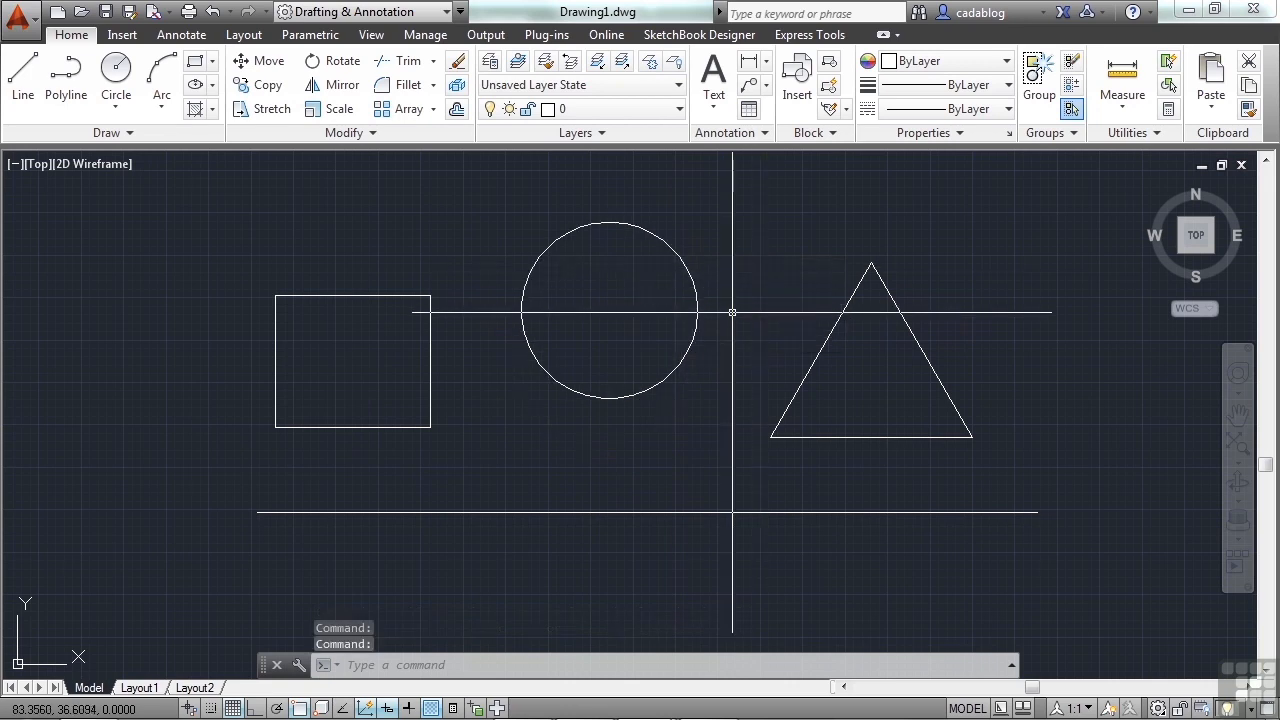
Copy the circle four times with Copy Selection, placing the copies around the square and between it and the original circle
click(728, 260)
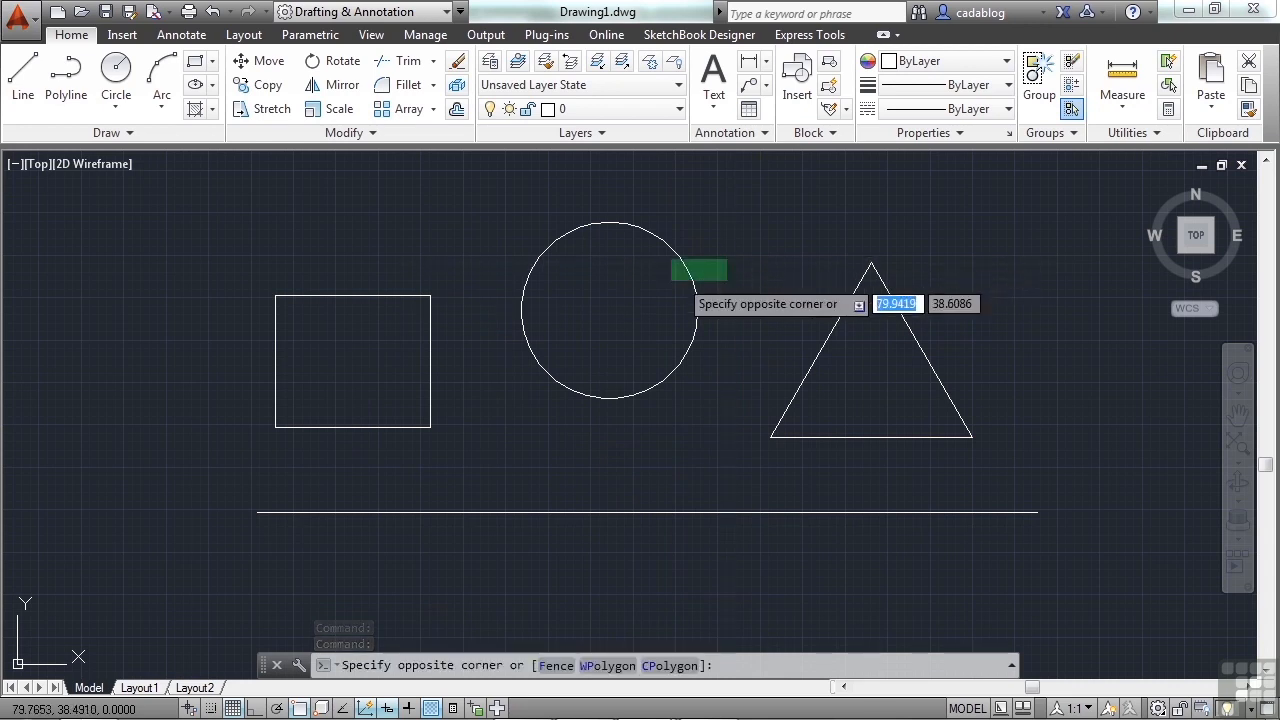
click(660, 287)
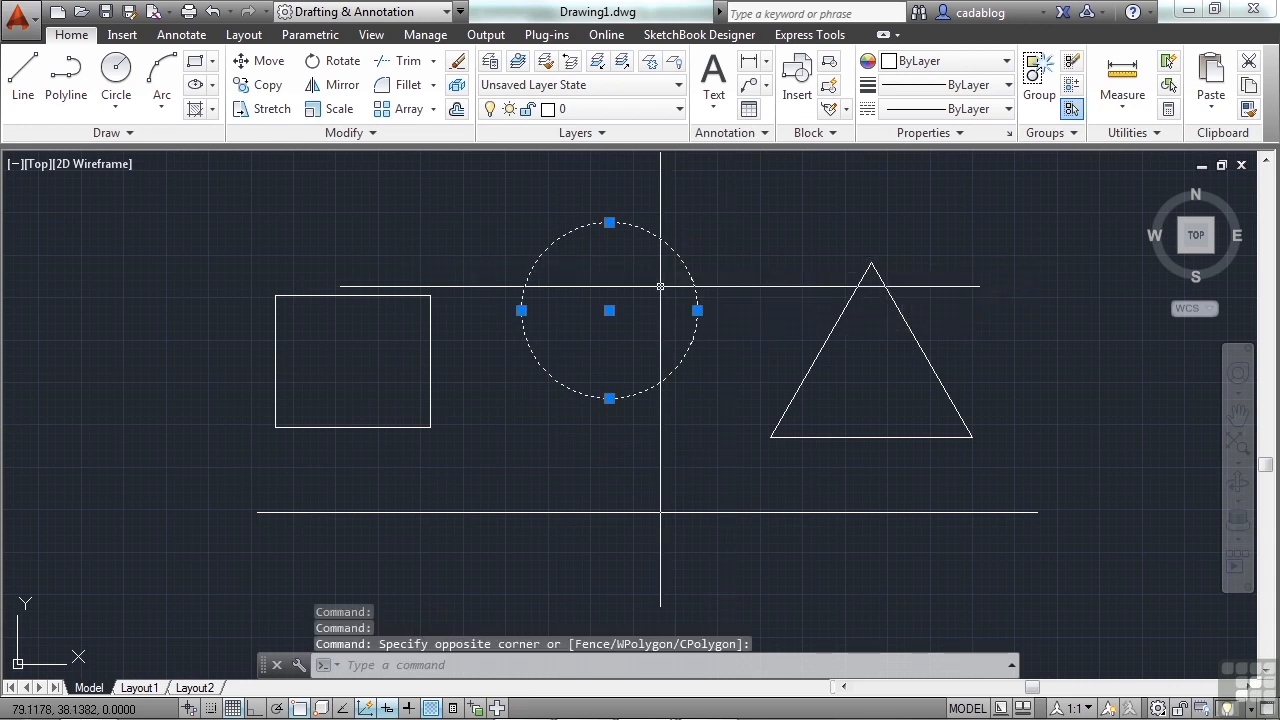
right_click(726, 256)
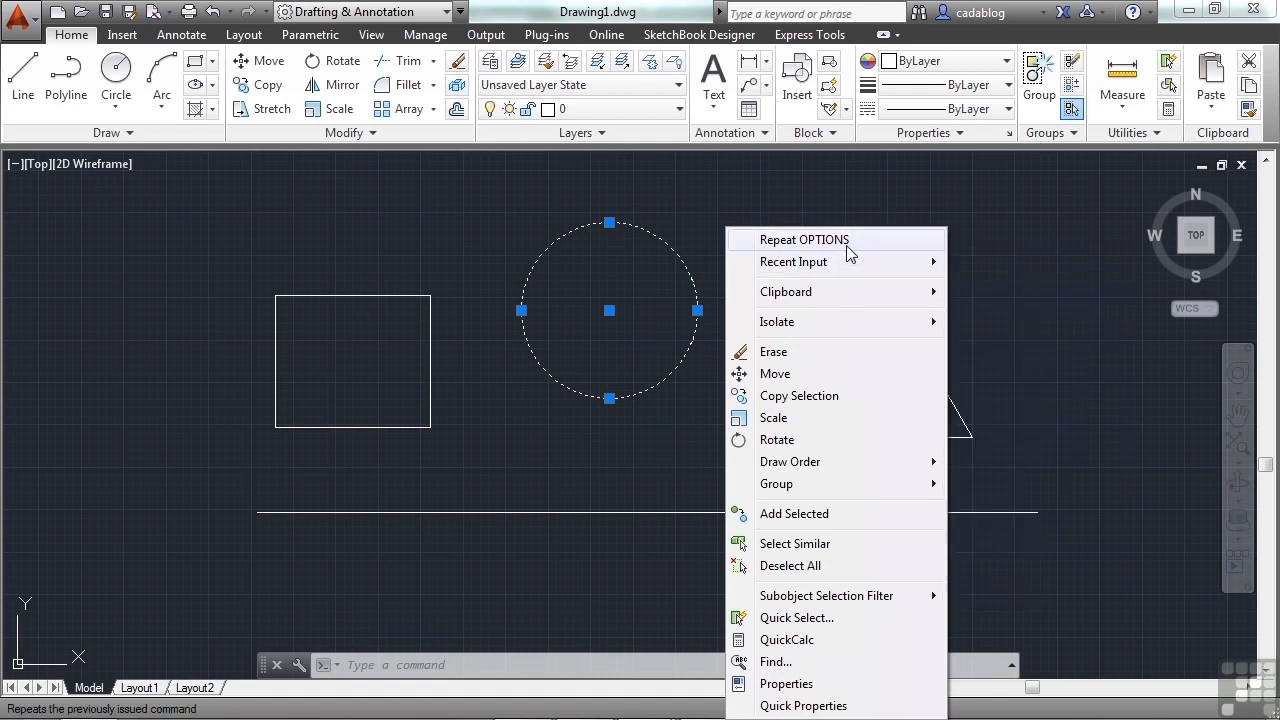
mouse_move(849, 256)
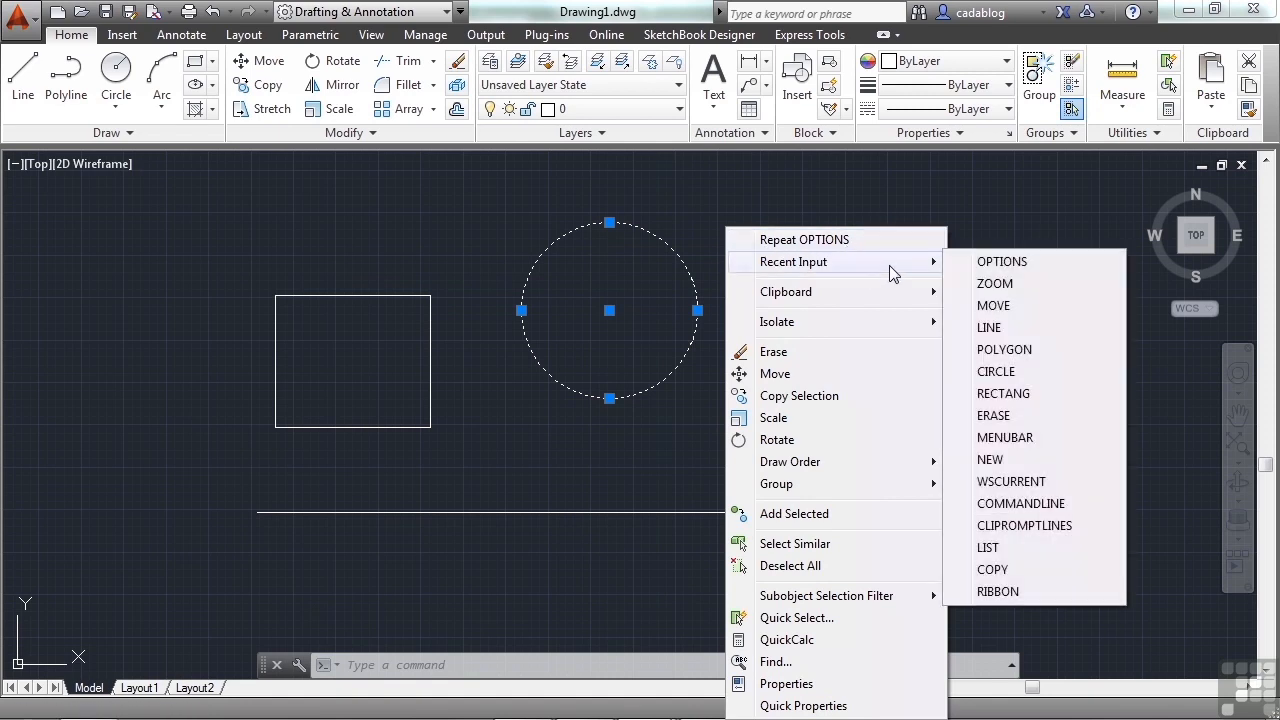
mouse_move(880, 324)
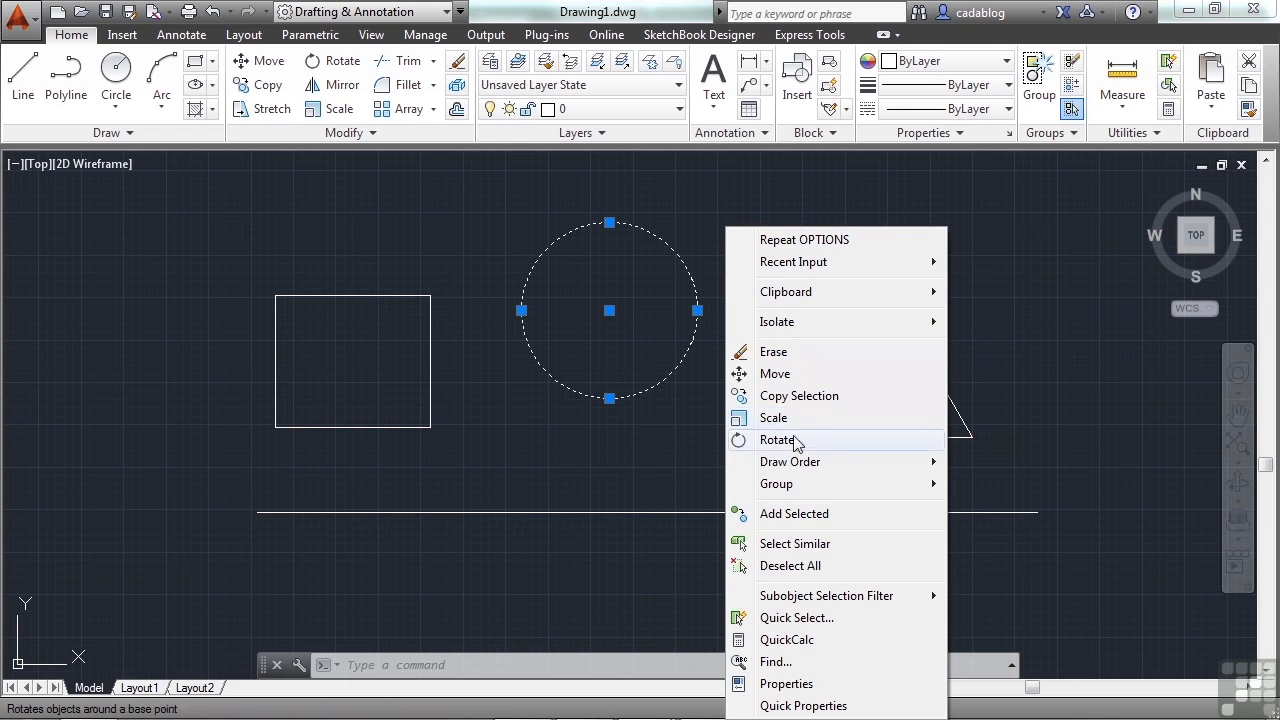
mouse_move(808, 488)
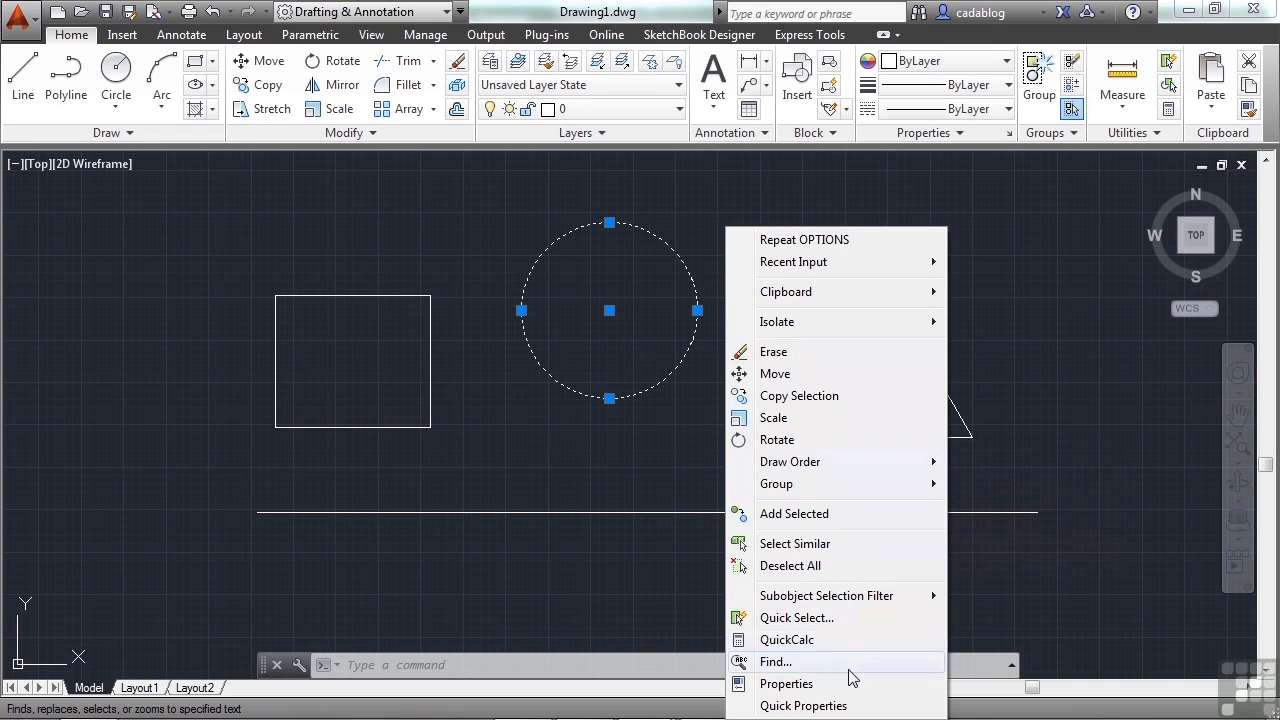
click(785, 405)
click(755, 298)
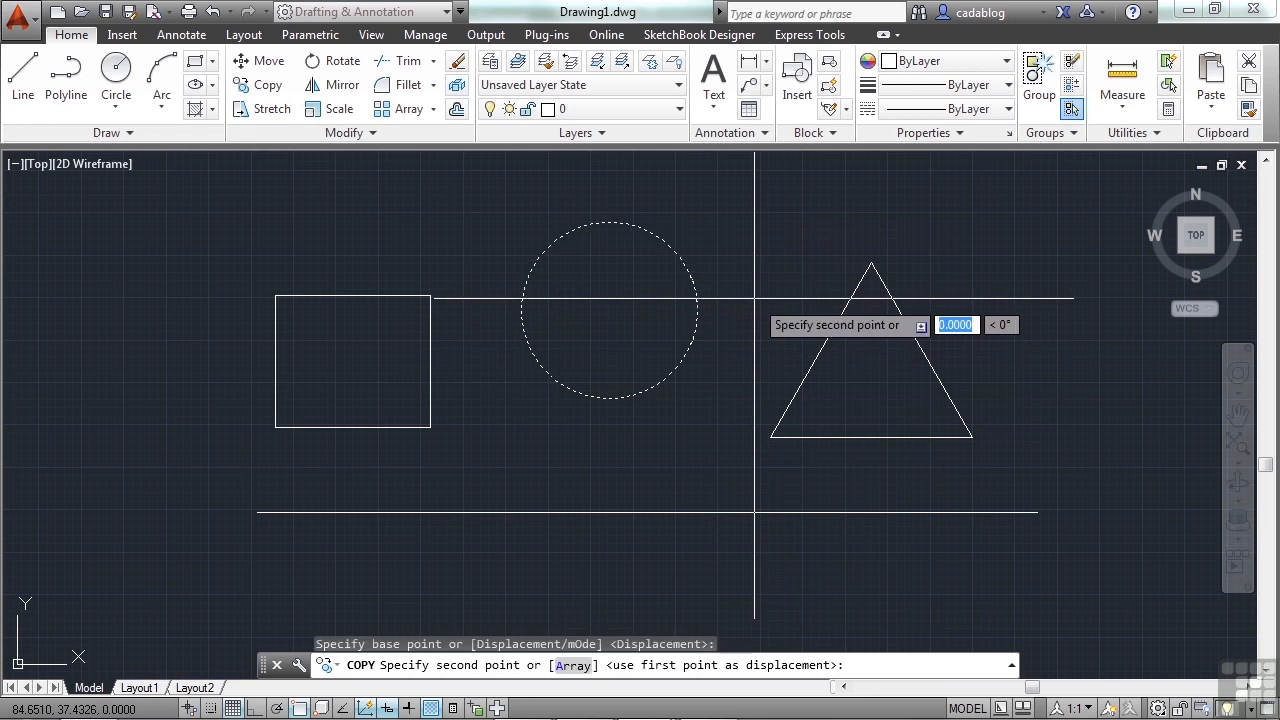
click(673, 423)
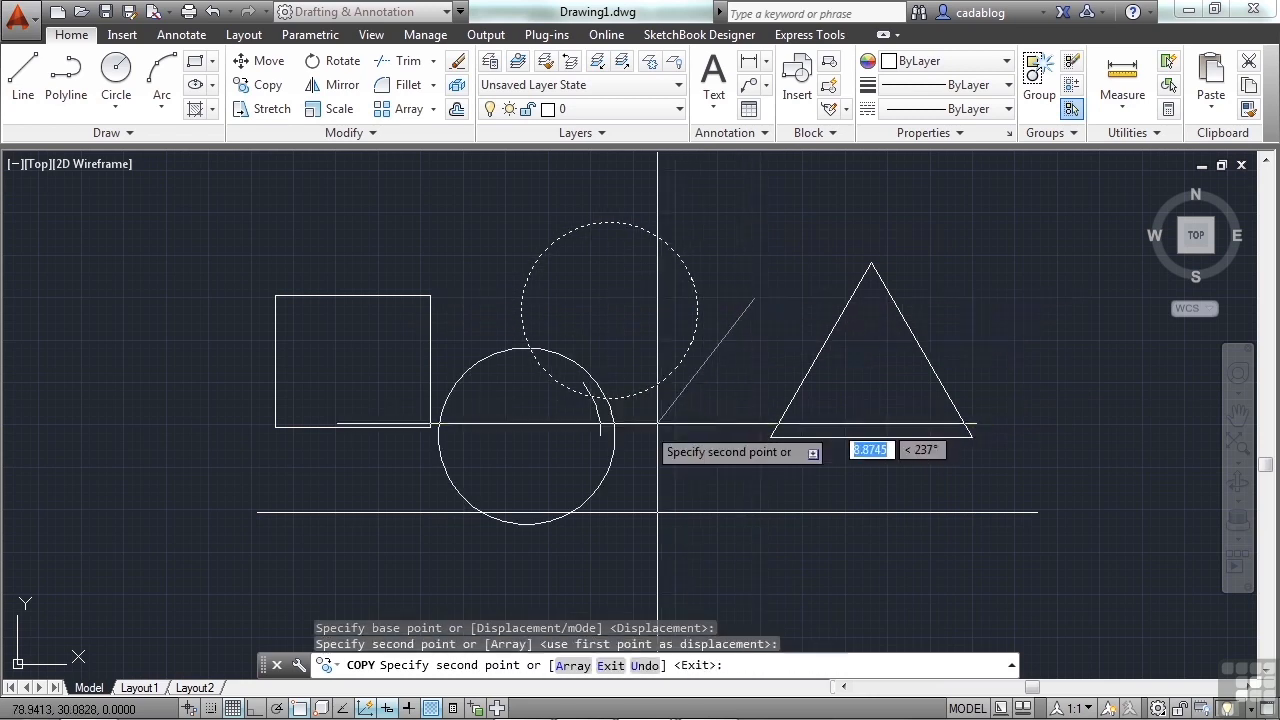
click(431, 428)
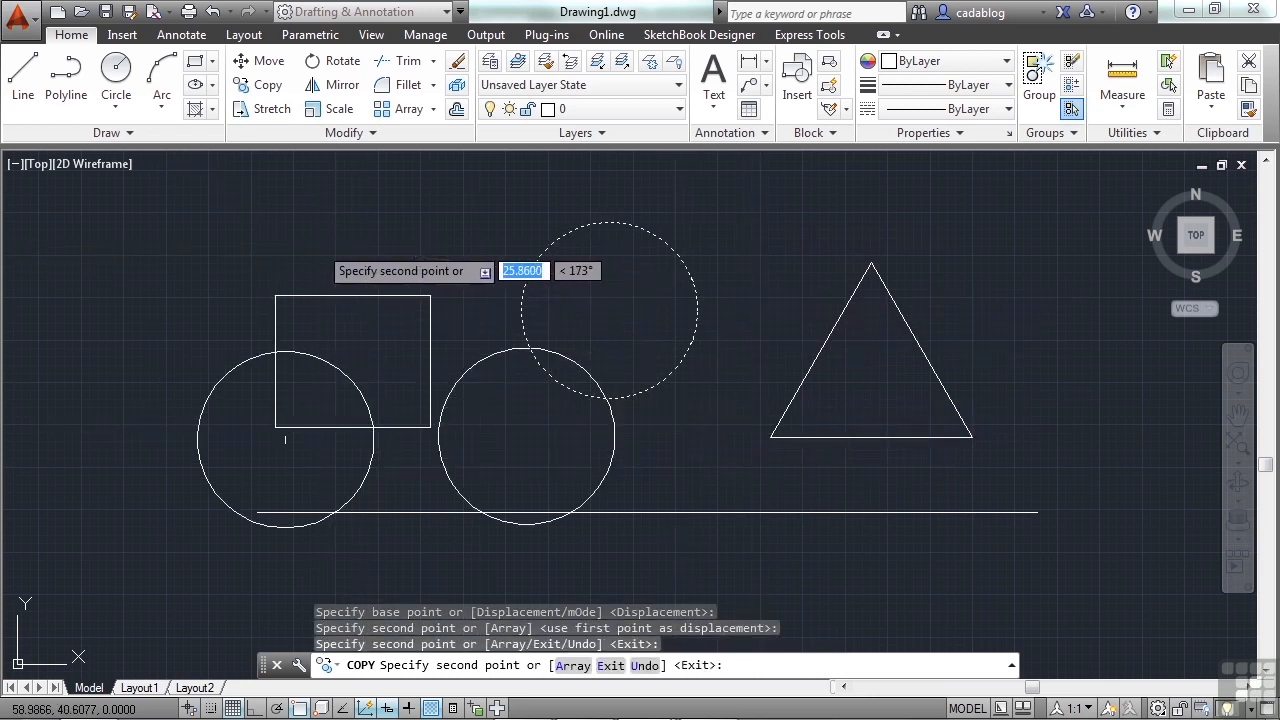
click(319, 244)
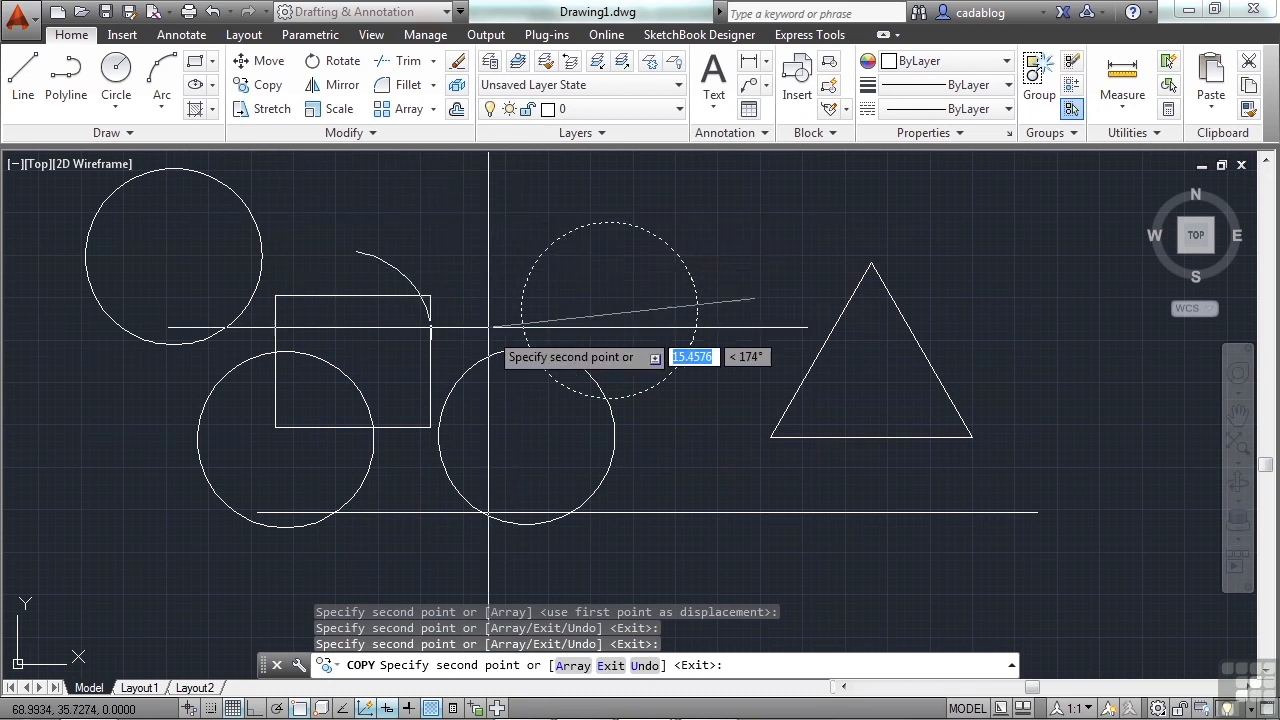
click(501, 228)
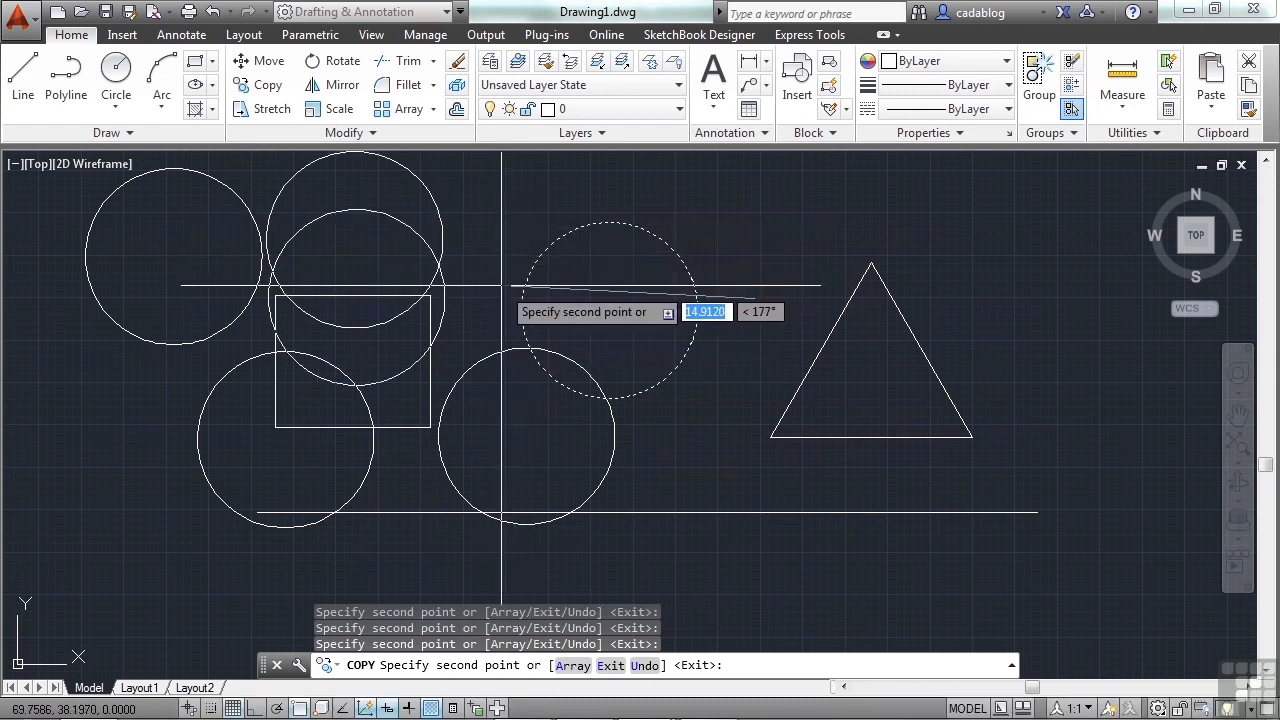
key(Return)
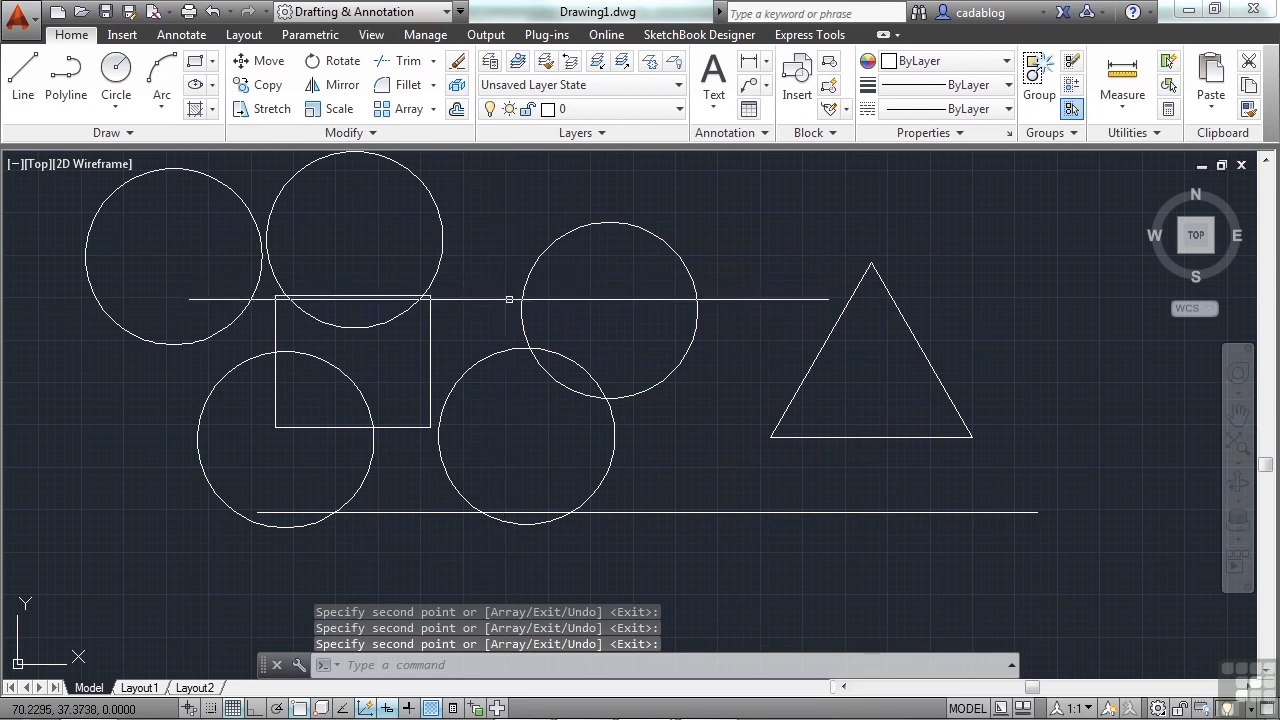
Rotate the triangle about a base point near its centre until one corner points downward
click(817, 372)
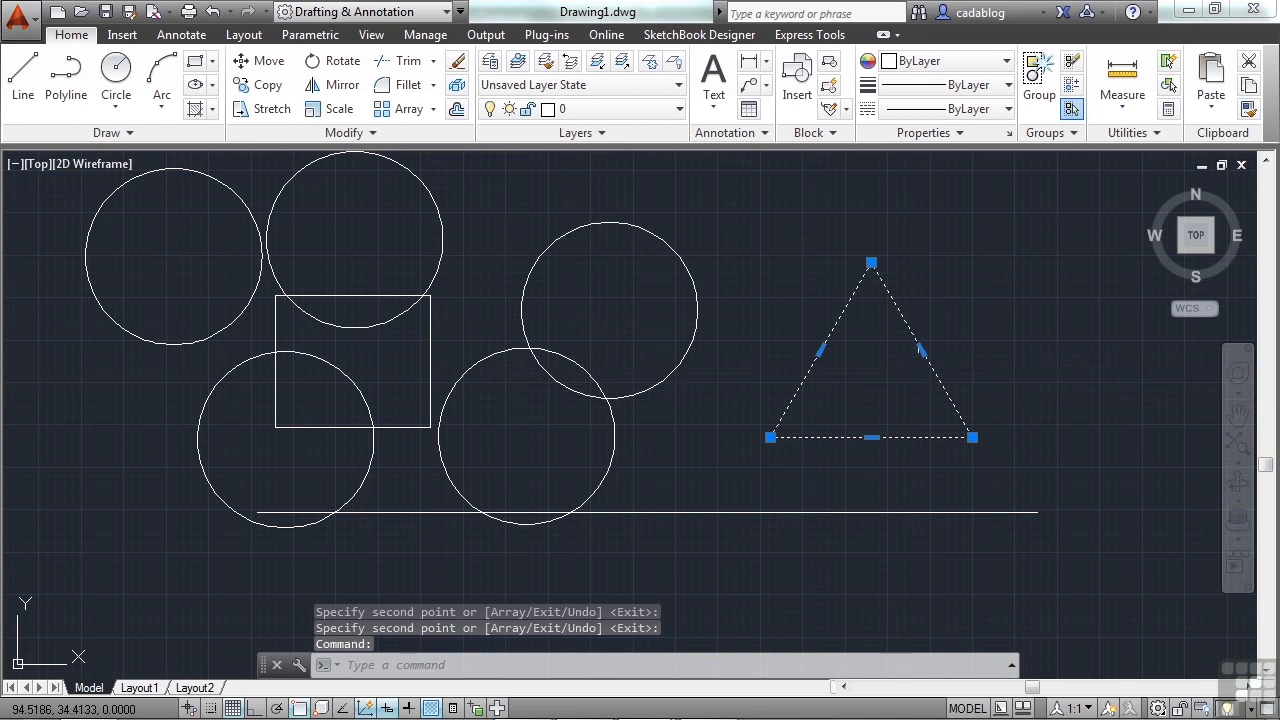
right_click(976, 310)
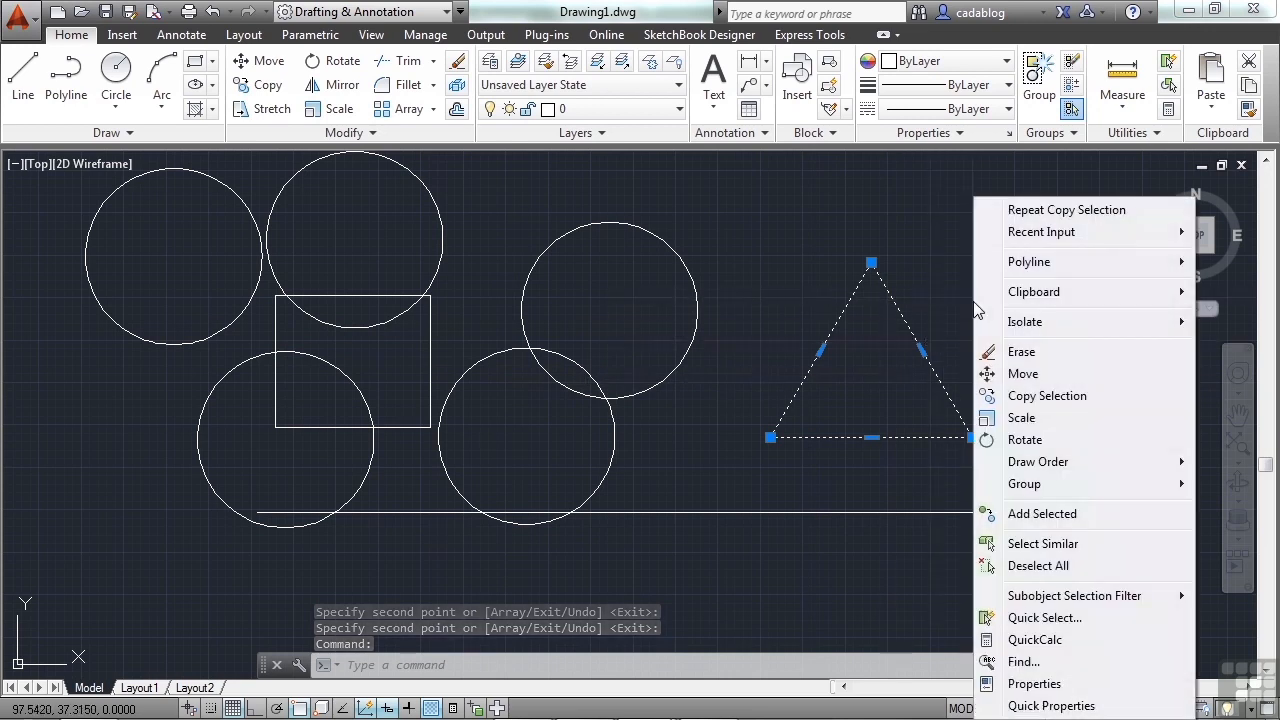
click(1039, 450)
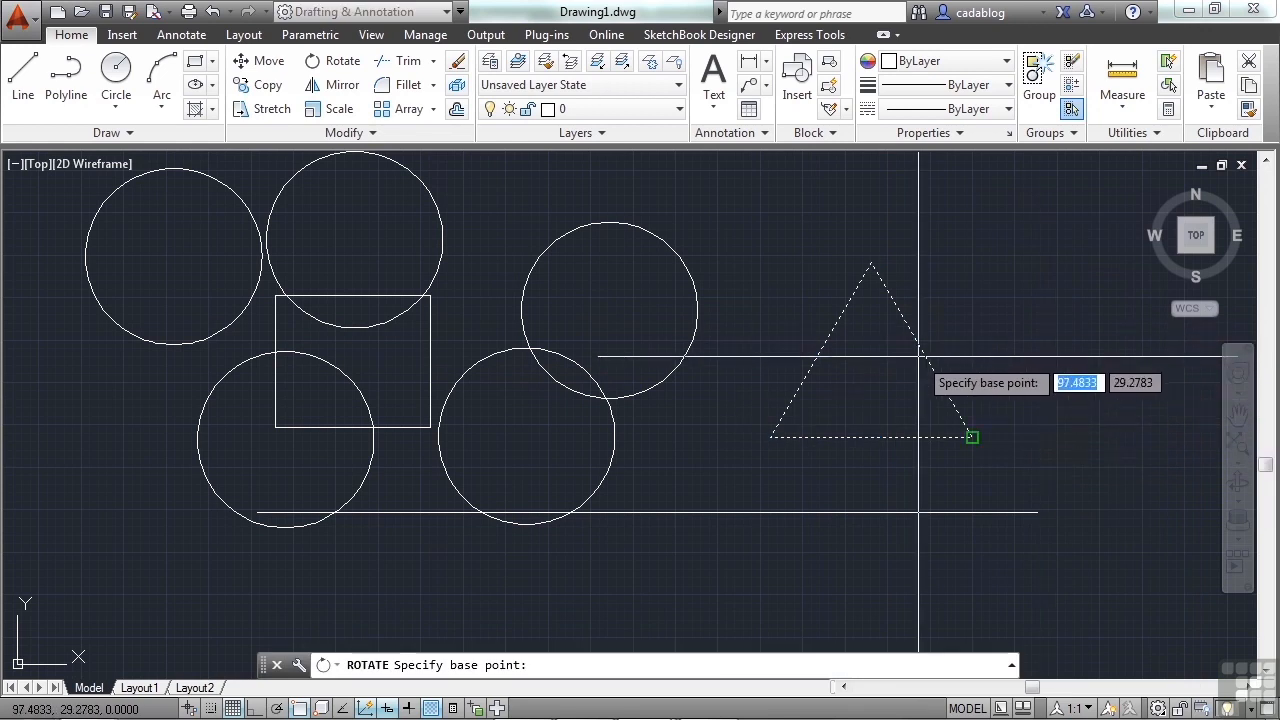
click(872, 367)
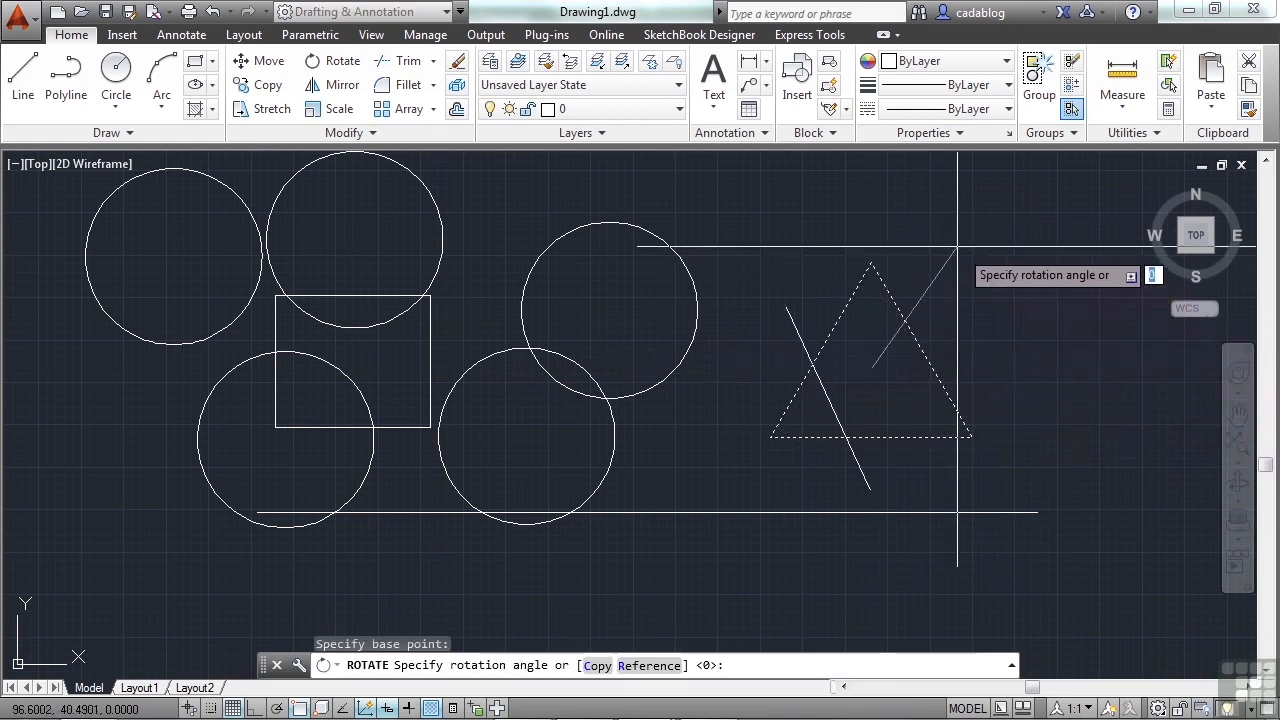
key(Return)
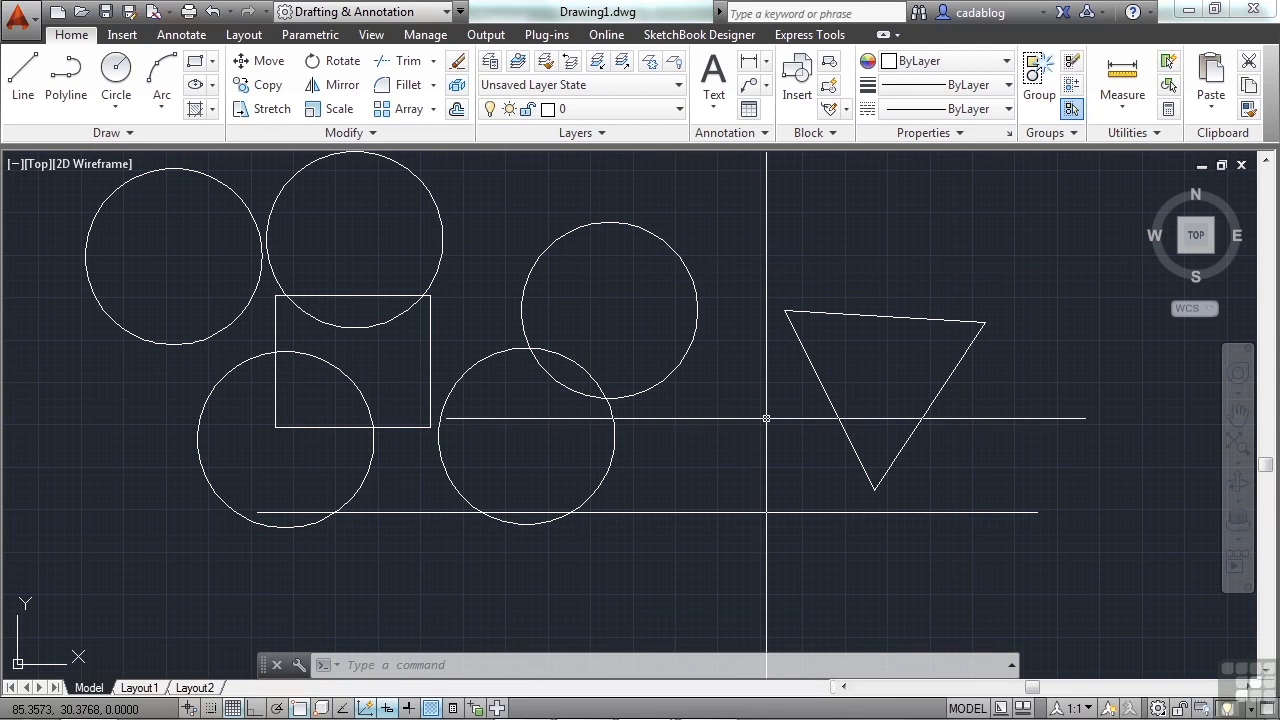
text(L)
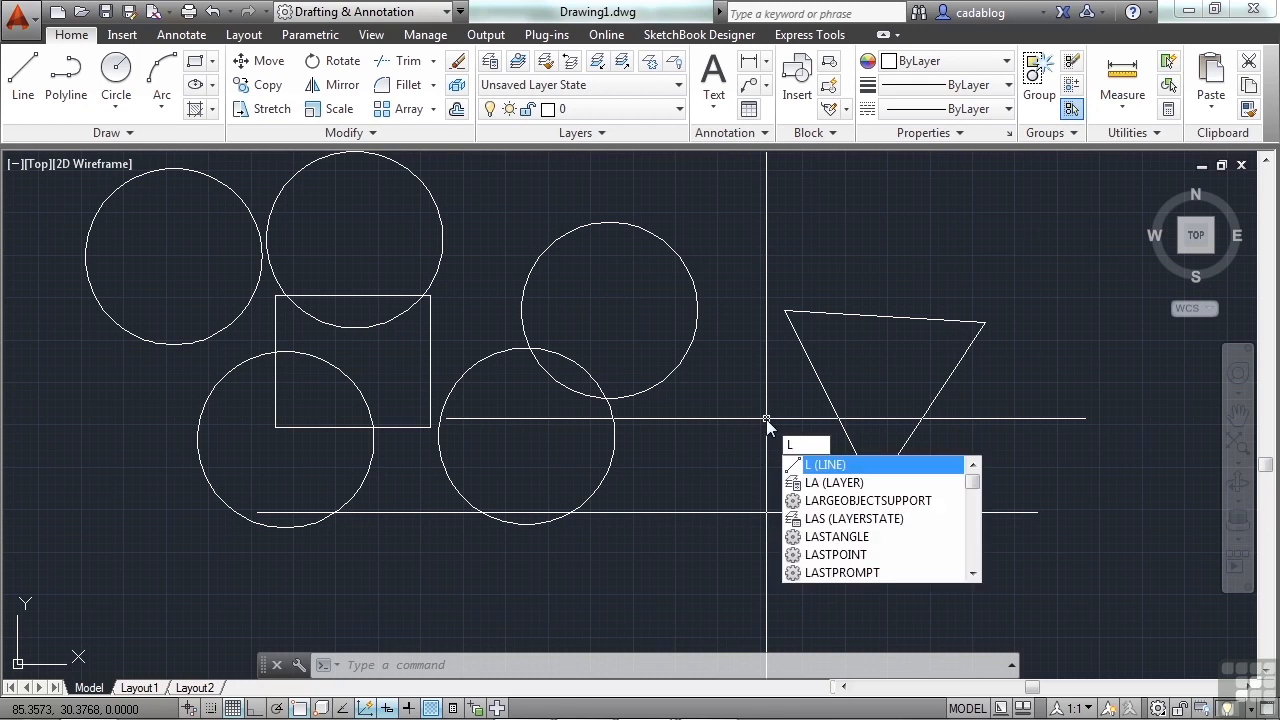
key(Return)
click(735, 433)
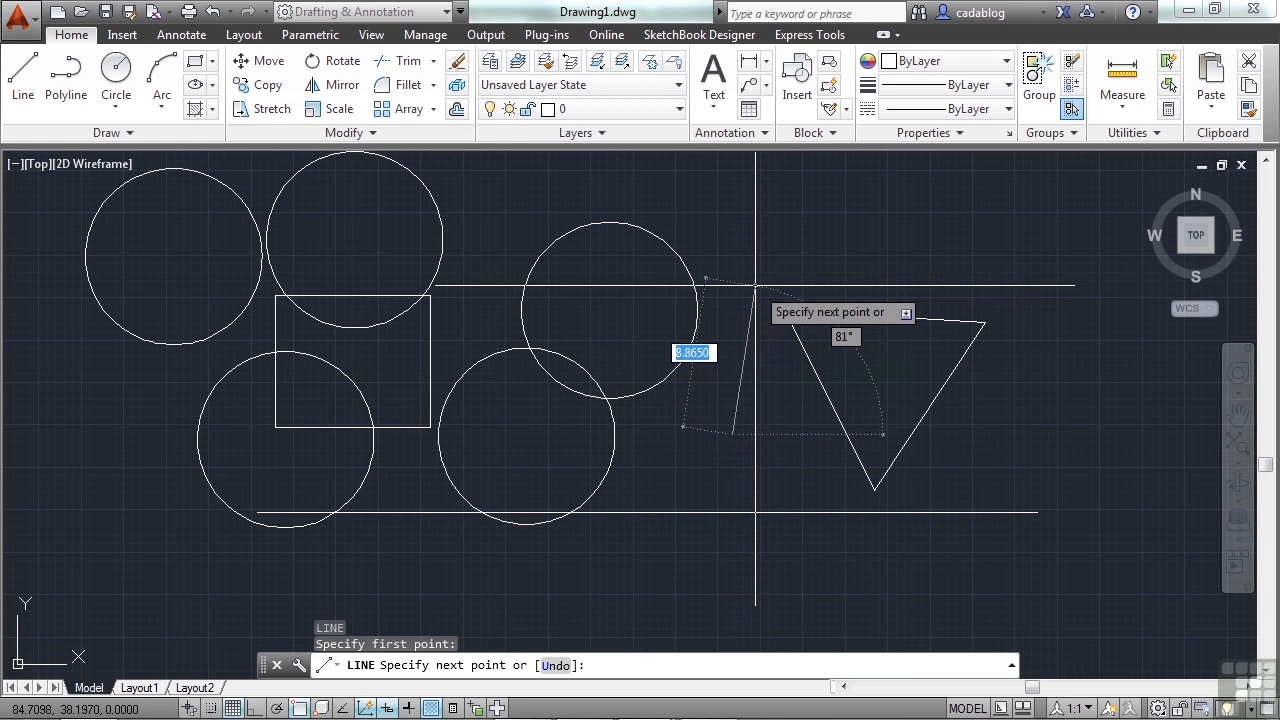
key(Return)
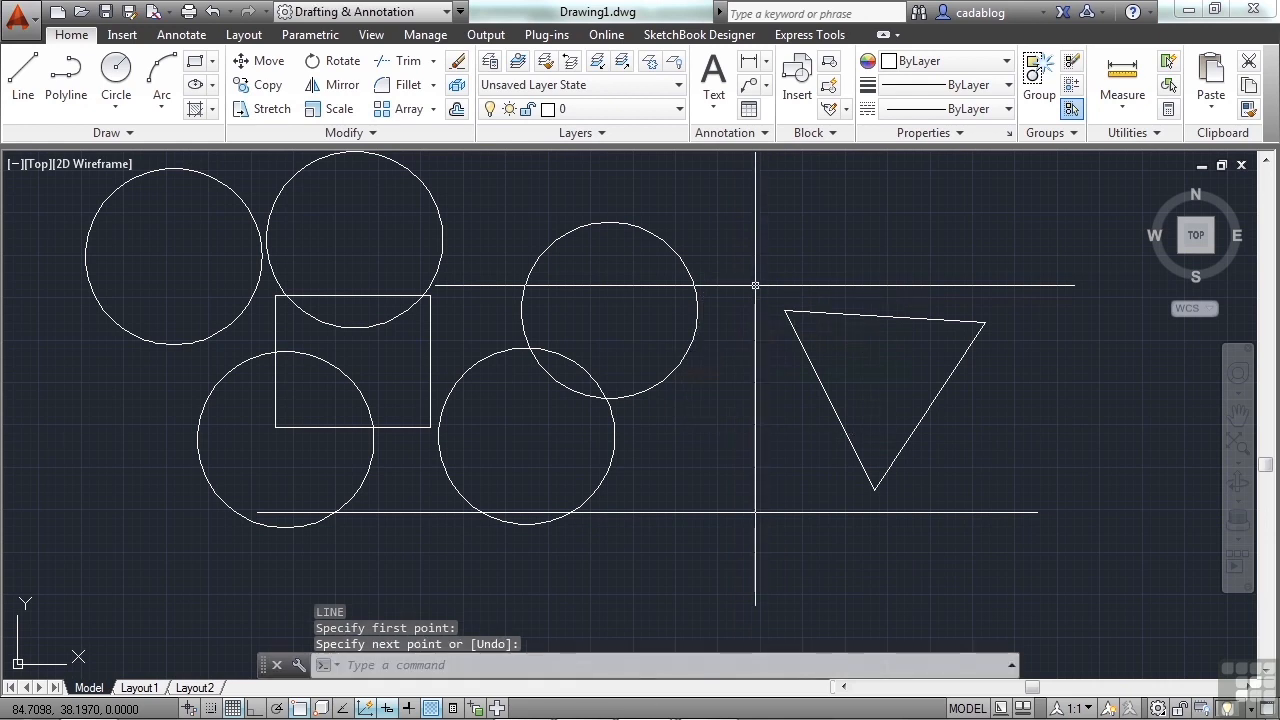
Draw a nearly horizontal line across the triangle's lower corner, examining the Line command's shortcut menu before placing the end point
text(L)
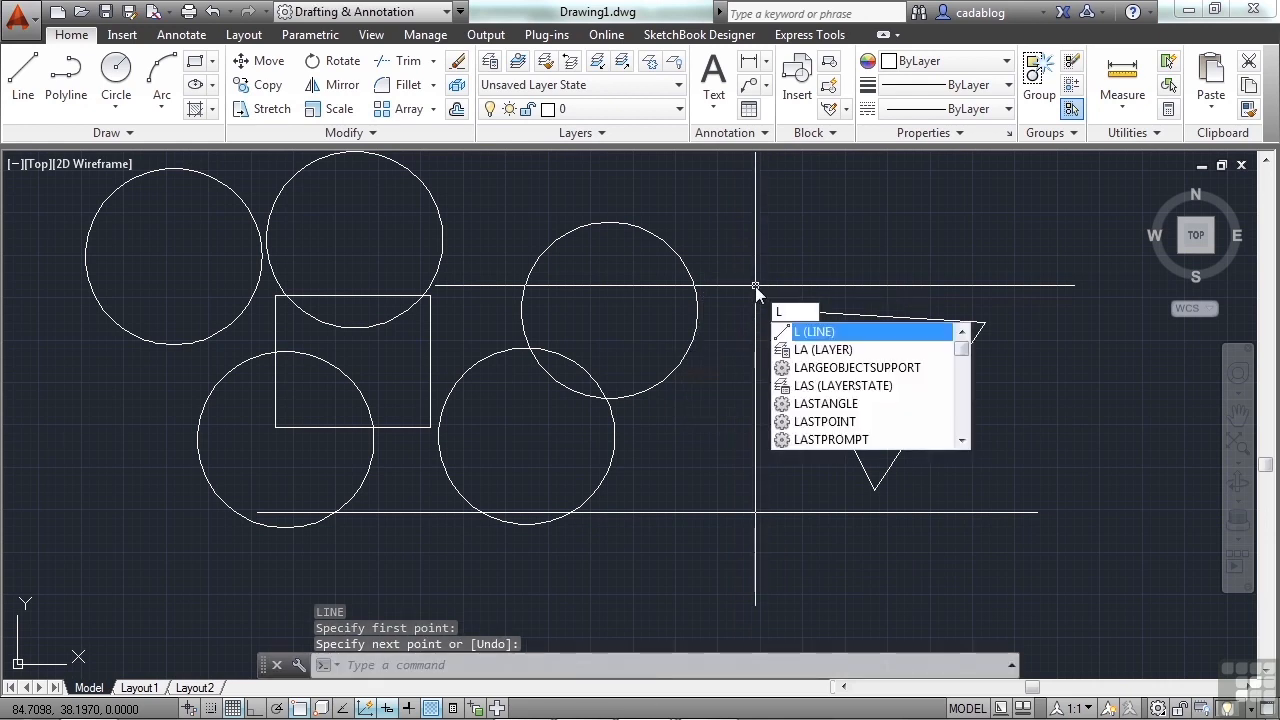
key(Return)
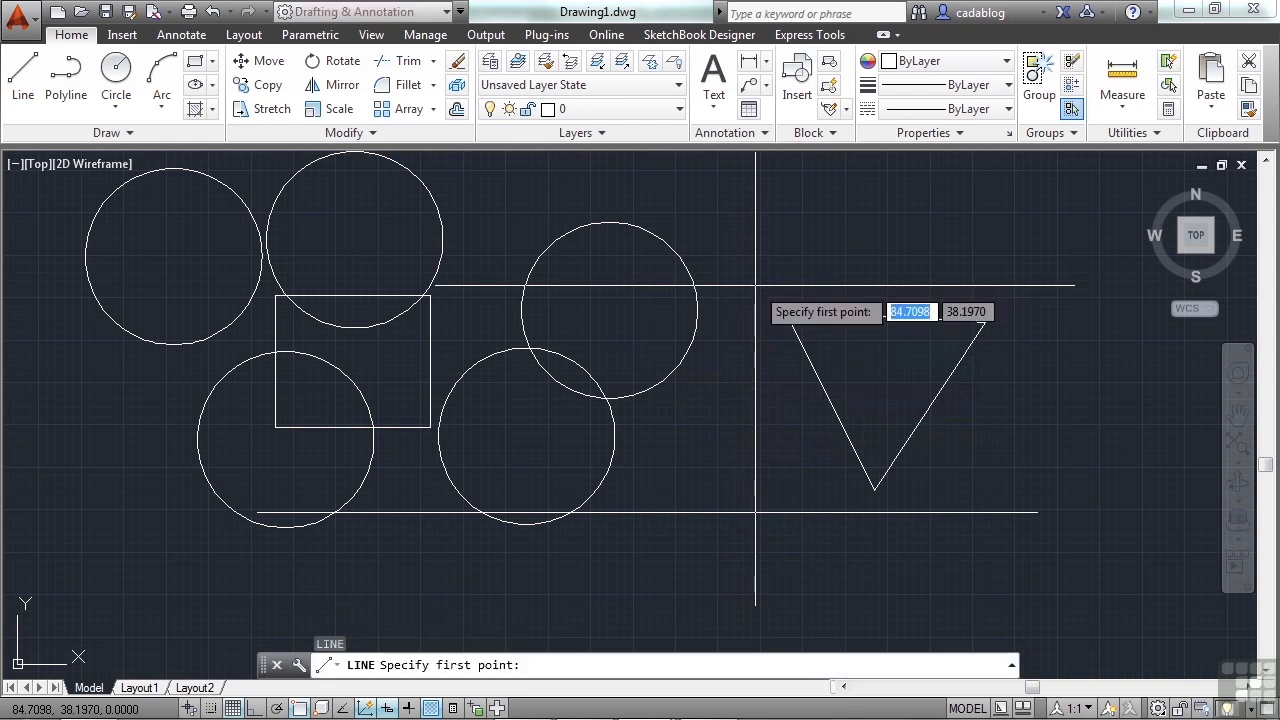
click(711, 451)
right_click(730, 362)
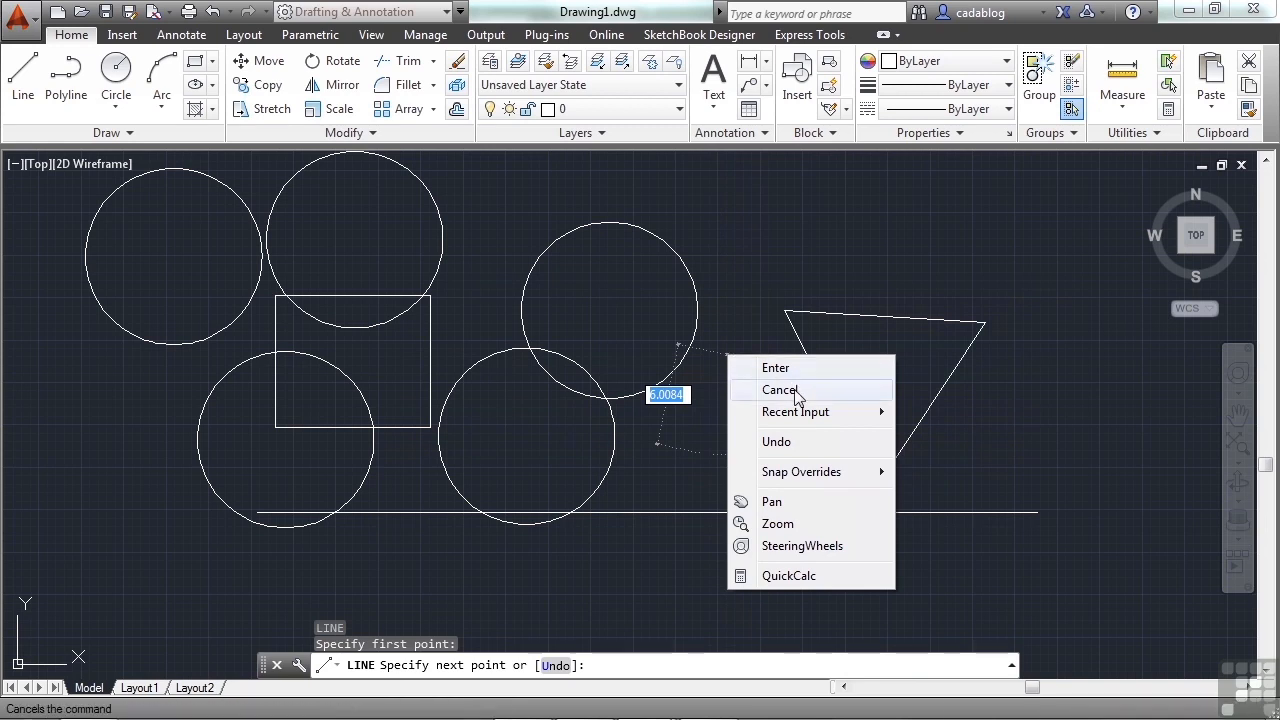
mouse_move(826, 425)
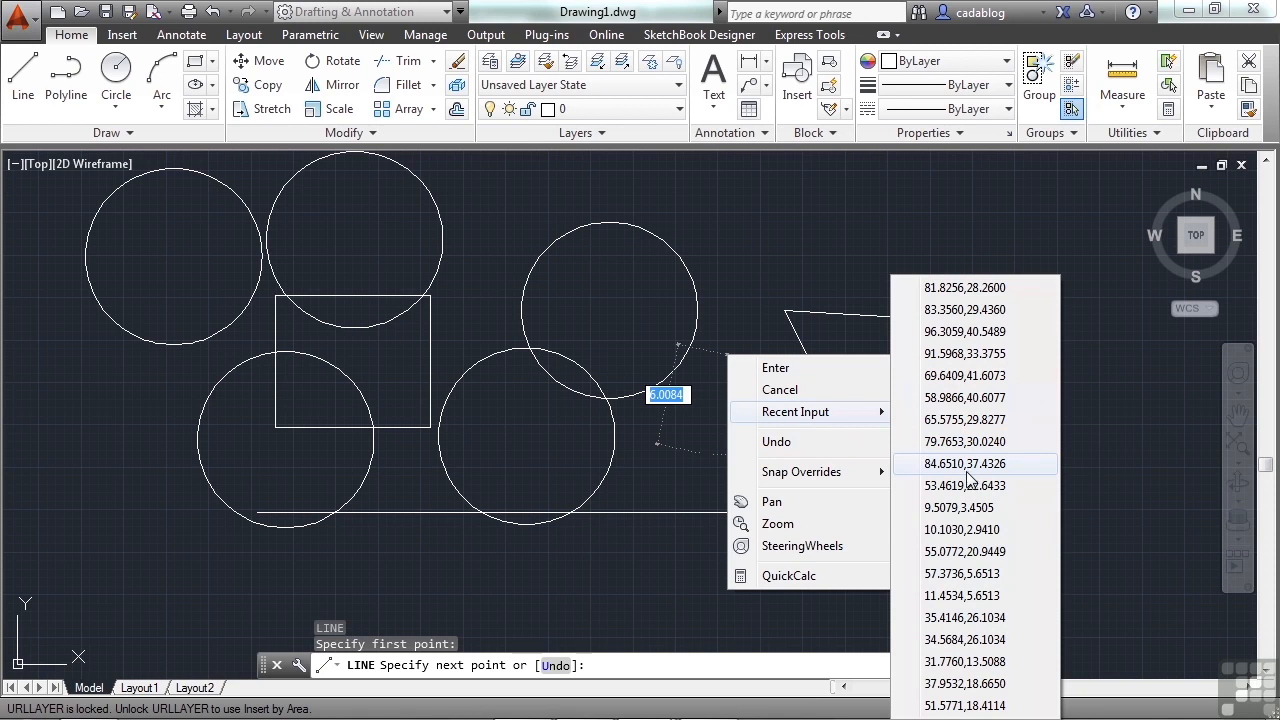
mouse_move(841, 483)
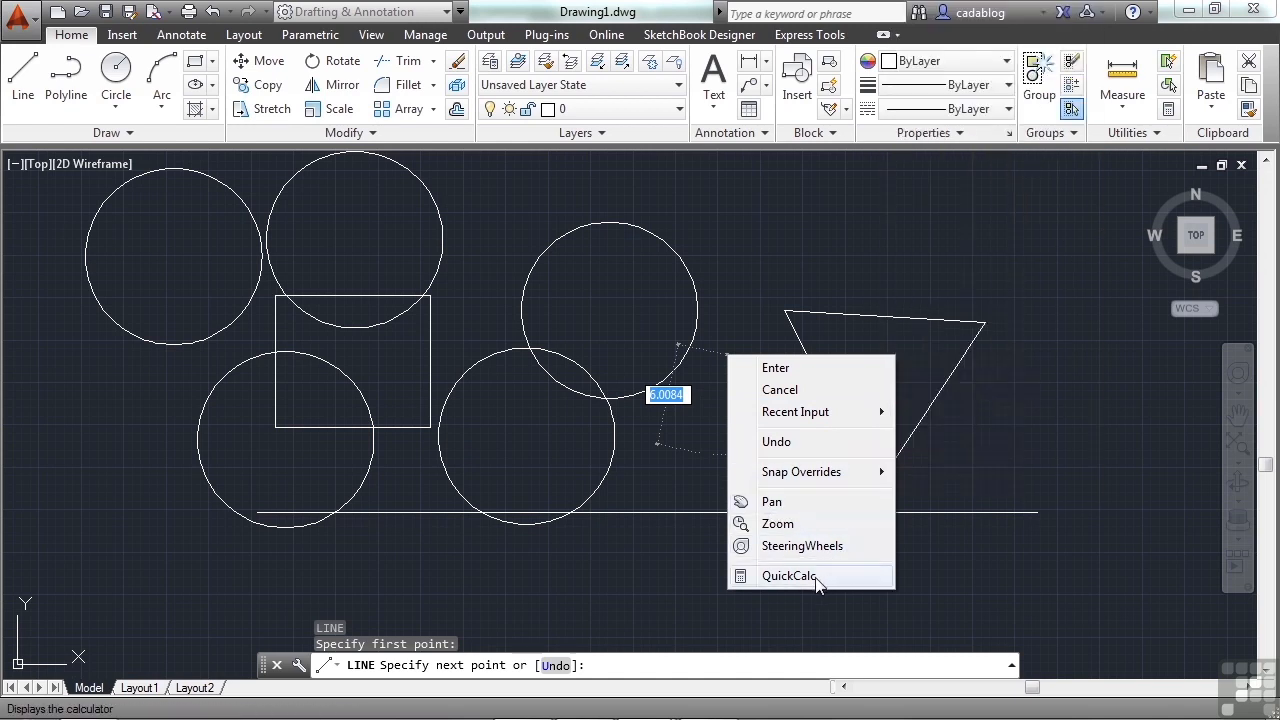
click(947, 502)
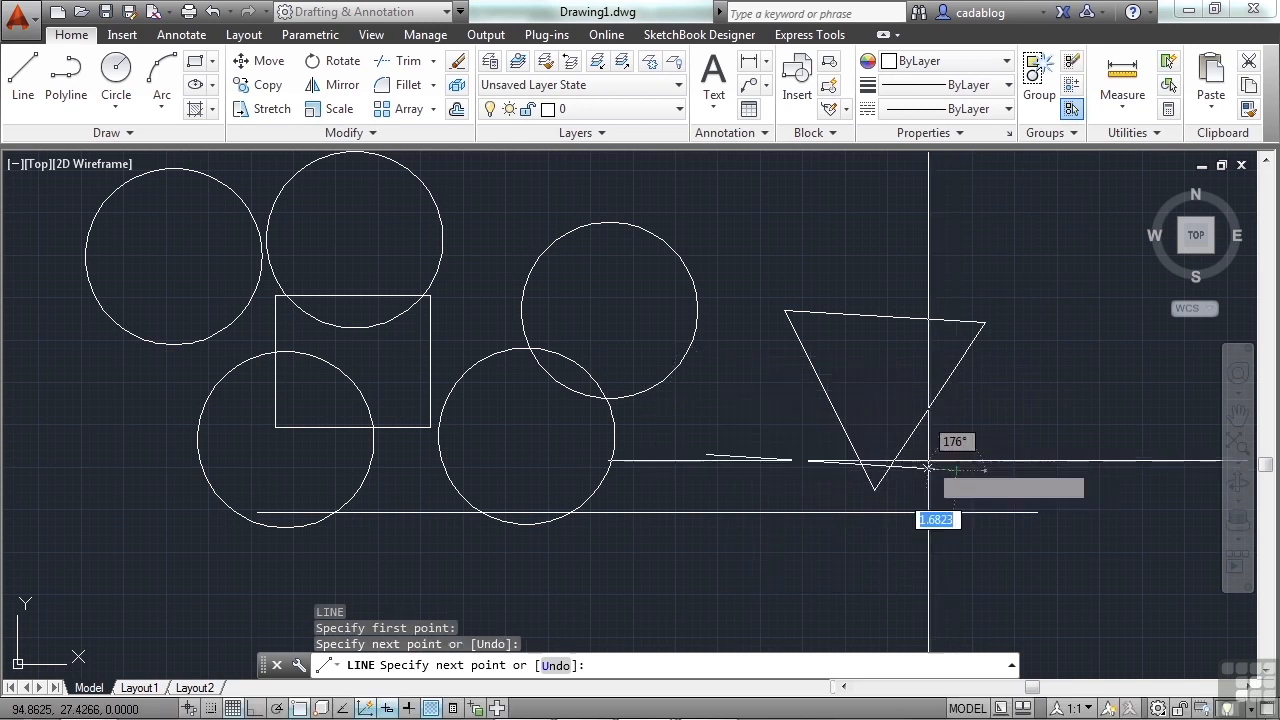
key(Escape)
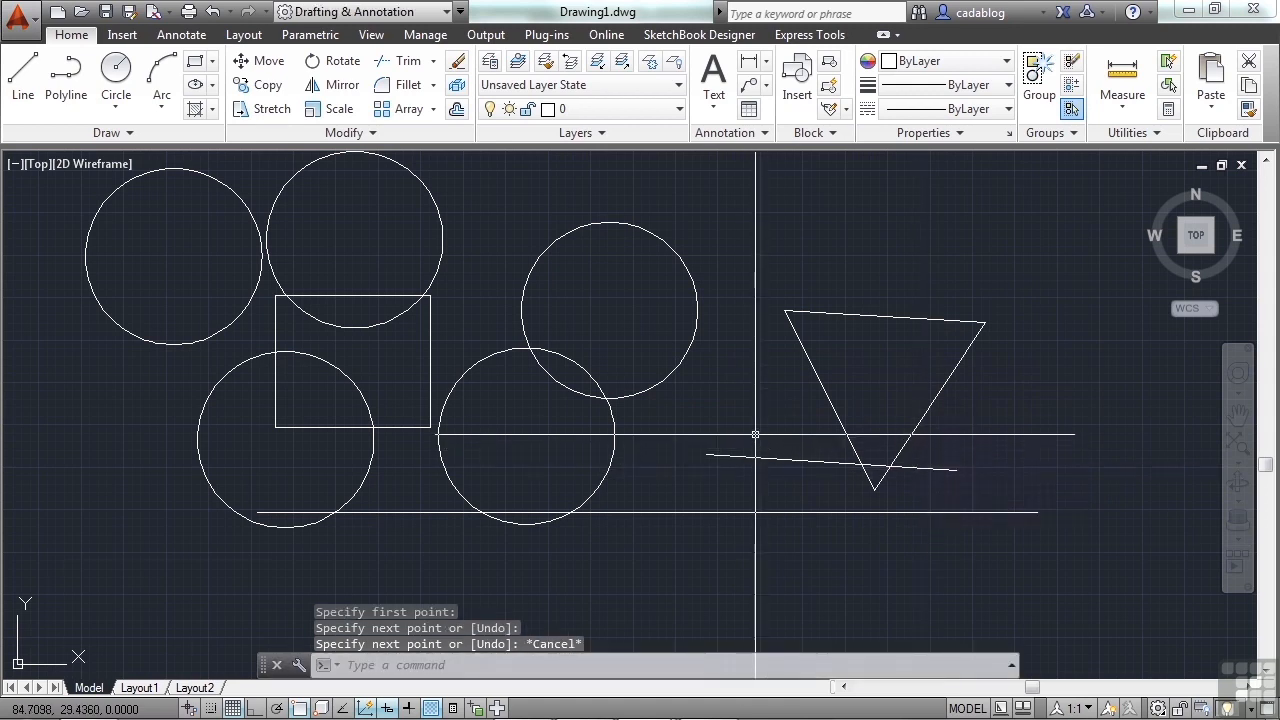
Start moving the line across the triangle, examine the shortcut menu's Recent Input, Dynamic Input and Snap Overrides options, and cancel the move
text(m)
key(Return)
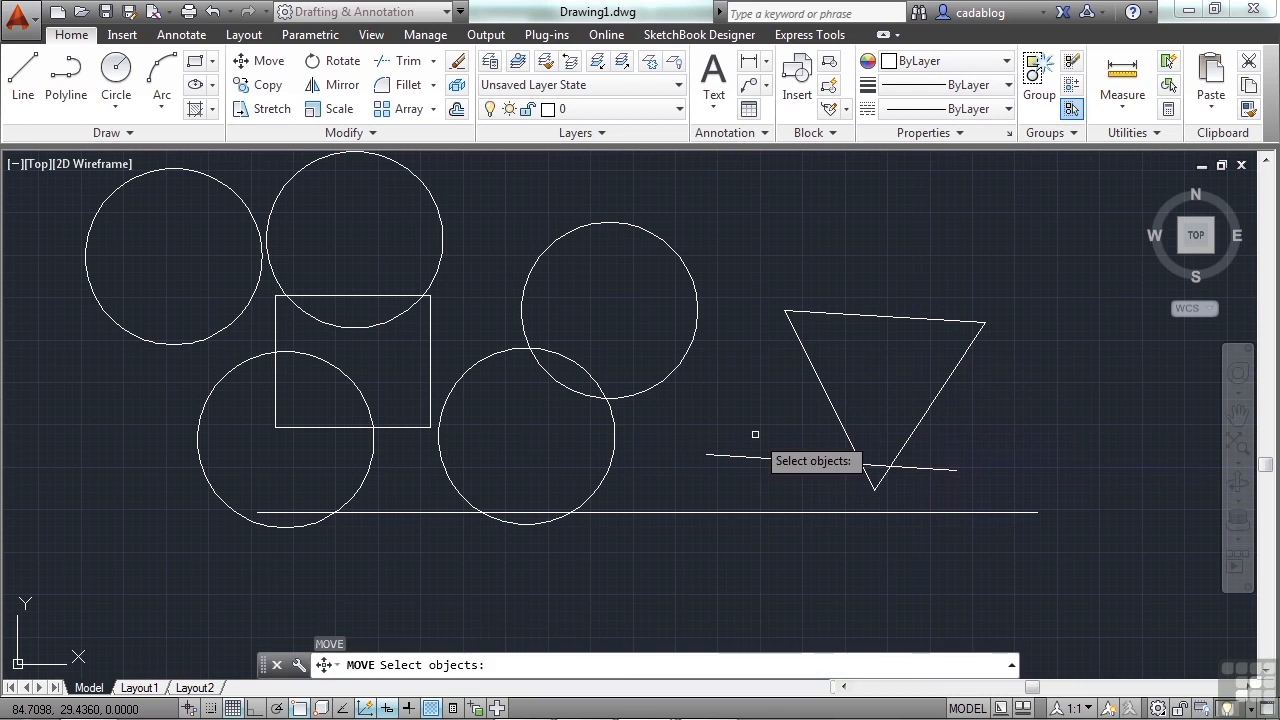
click(762, 457)
key(Return)
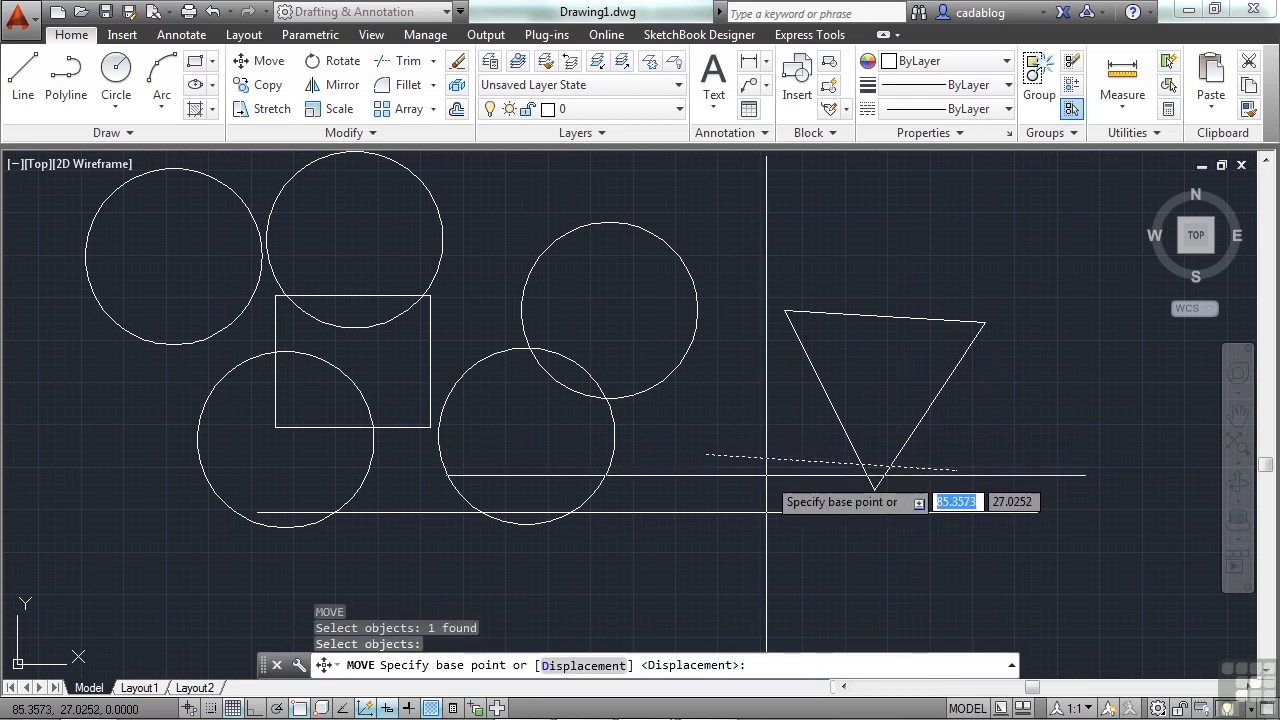
click(766, 475)
right_click(779, 482)
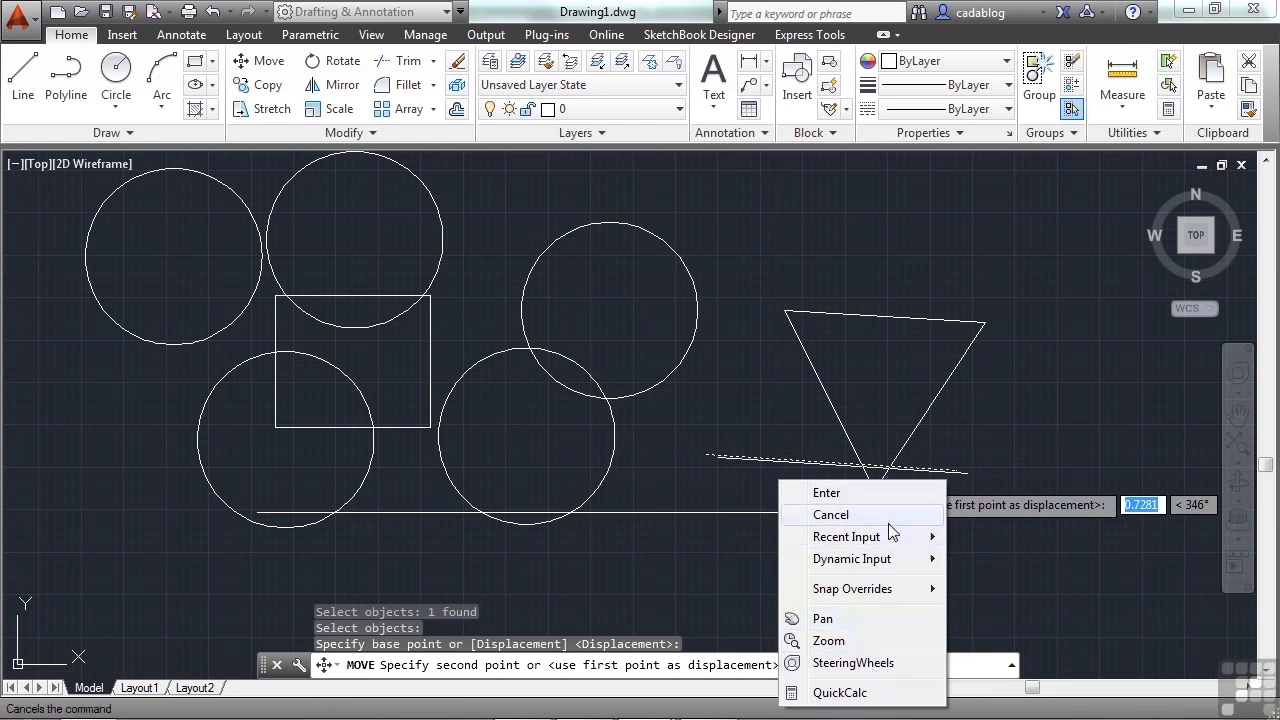
mouse_move(912, 540)
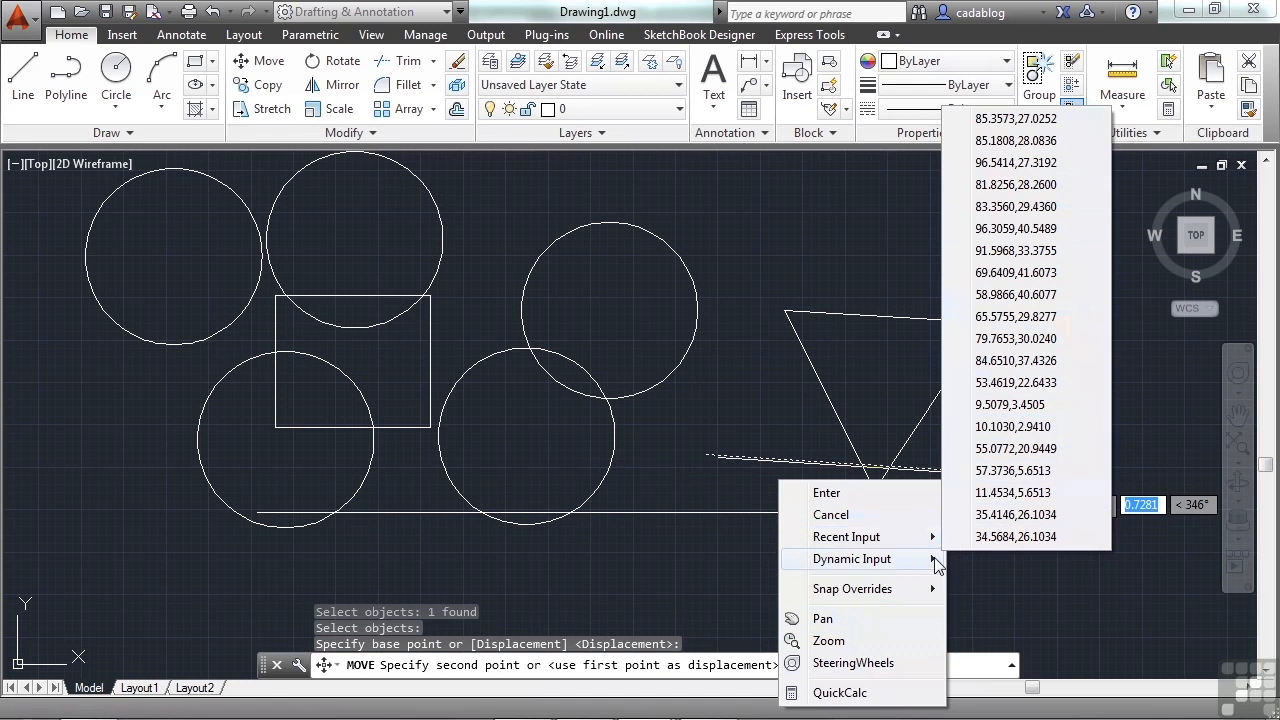
mouse_move(937, 566)
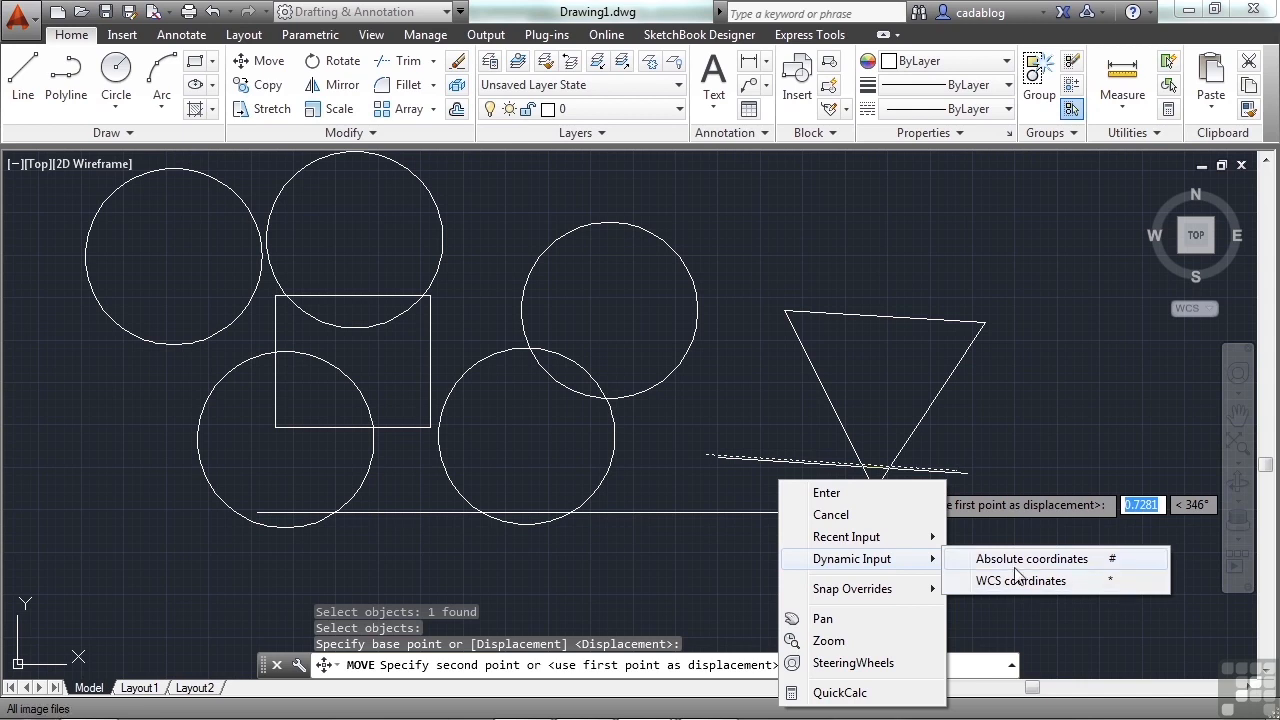
mouse_move(862, 598)
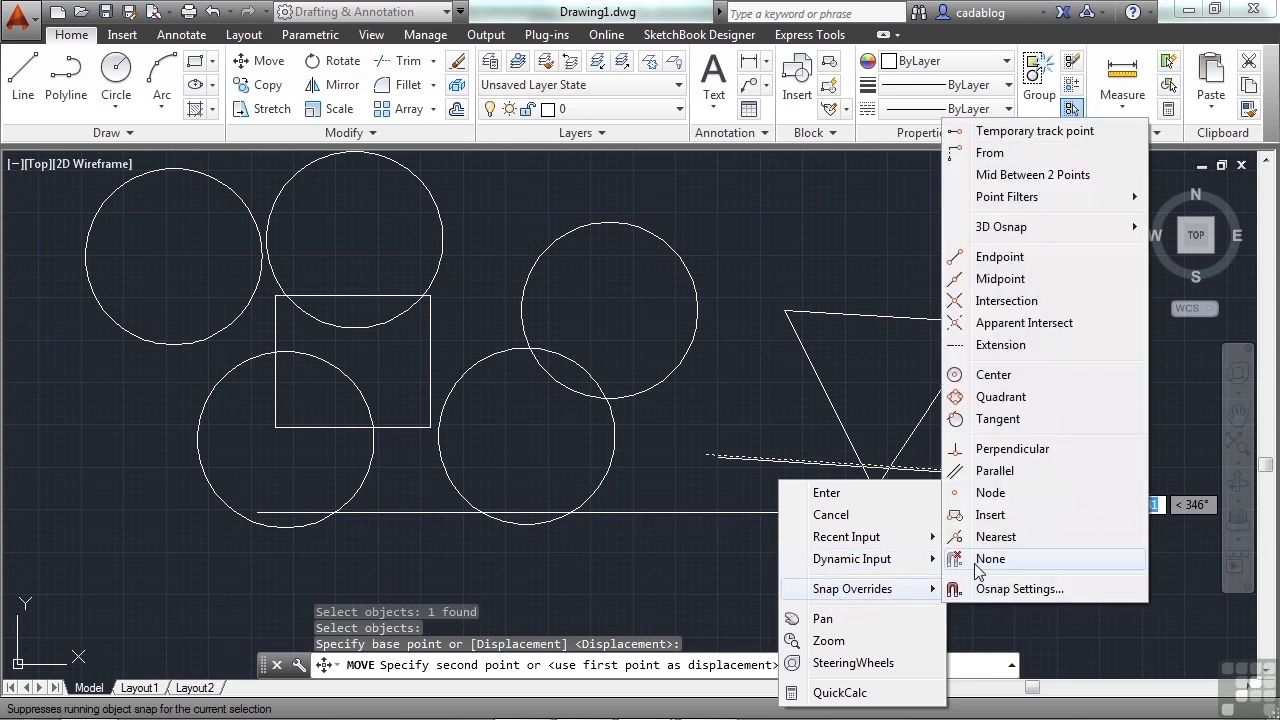
key(Escape)
key(Escape)
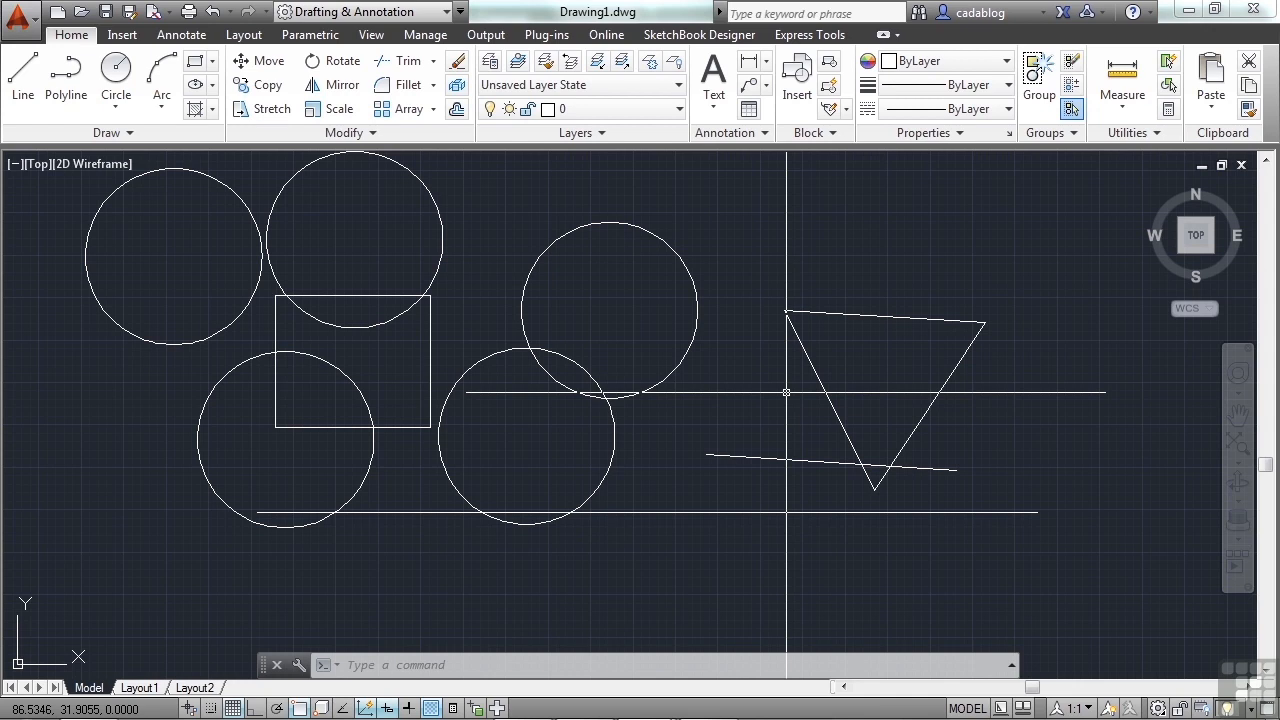
drag(787, 392, 743, 382)
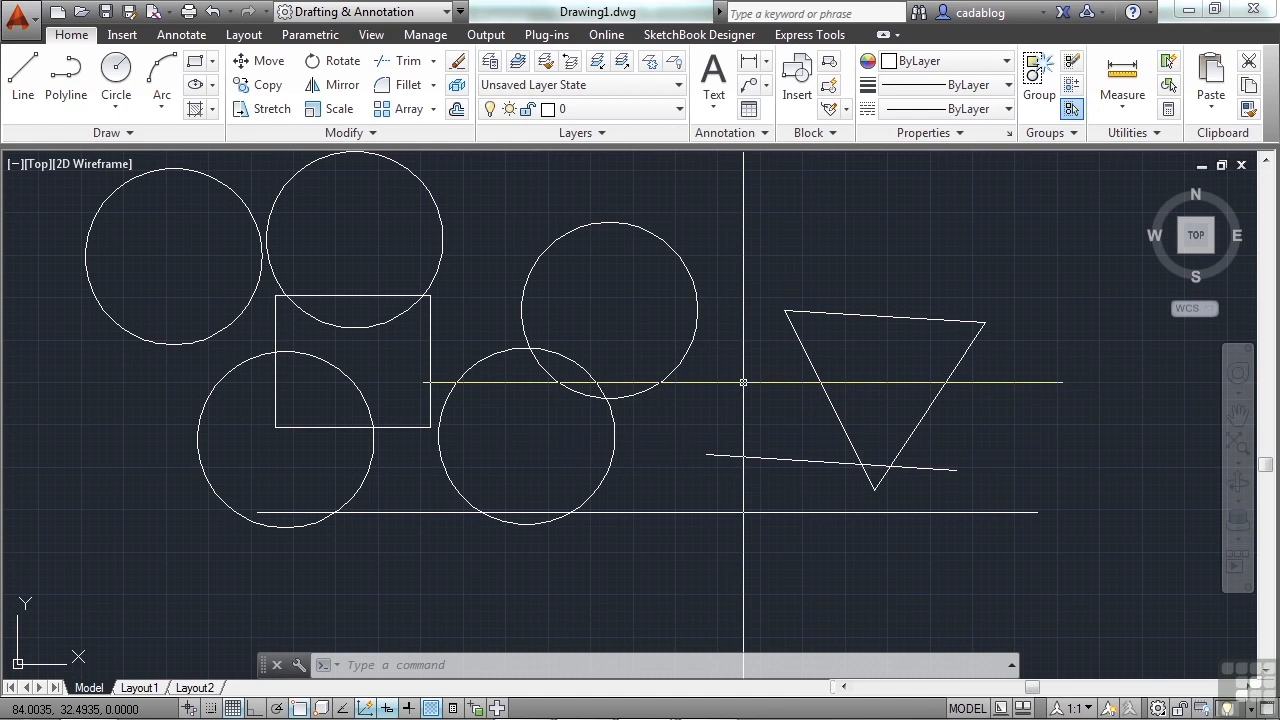
In the right-click customization options, turn off time-sensitive right-click and set Default Mode to Shortcut Menu
right_click(743, 382)
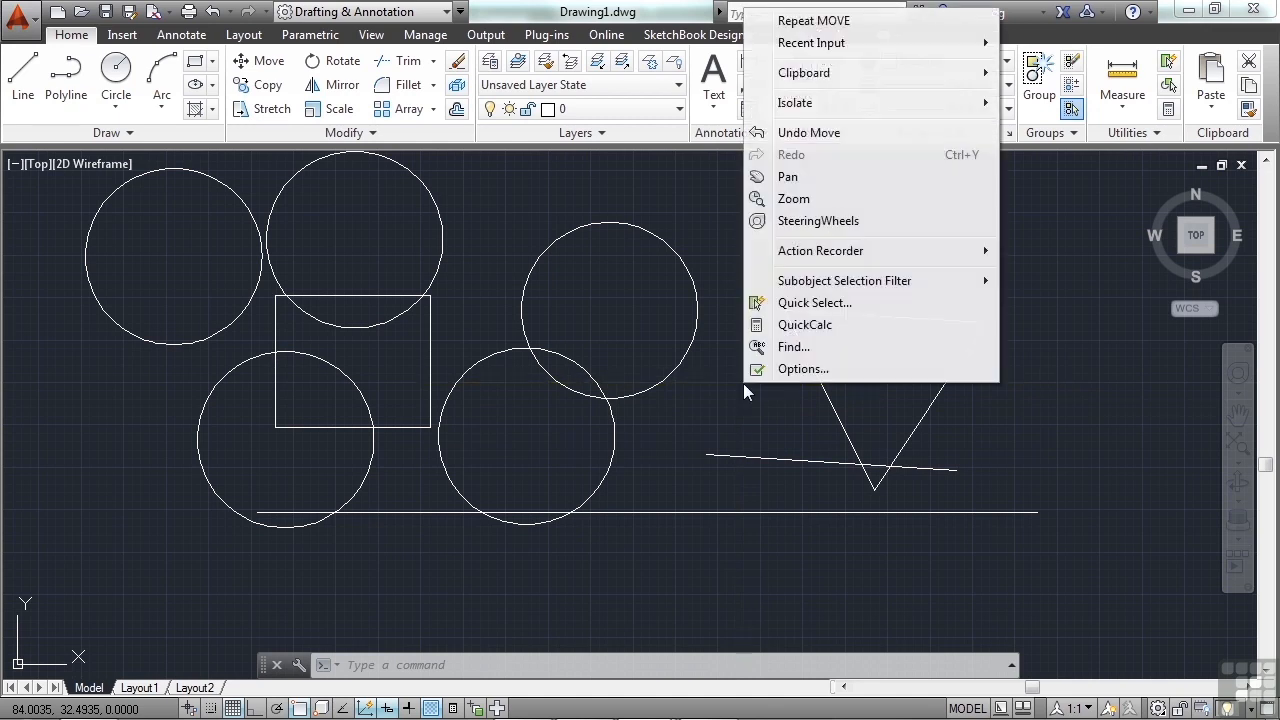
click(796, 370)
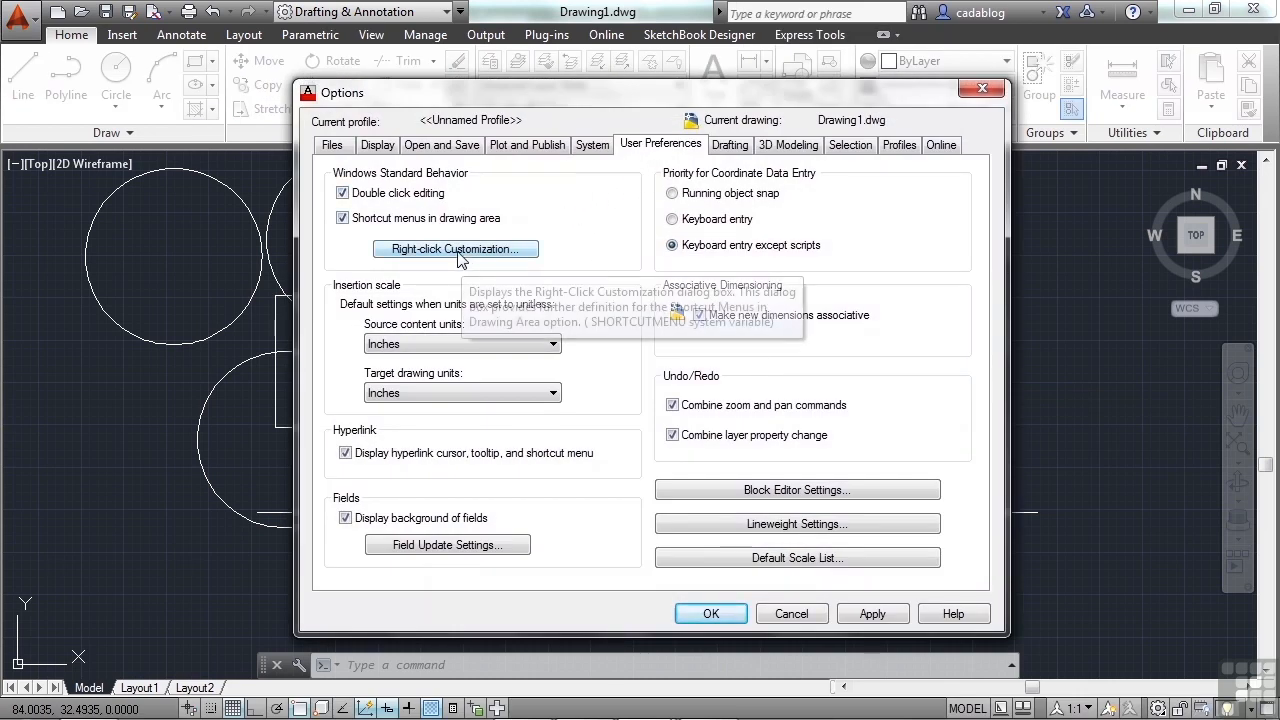
click(452, 252)
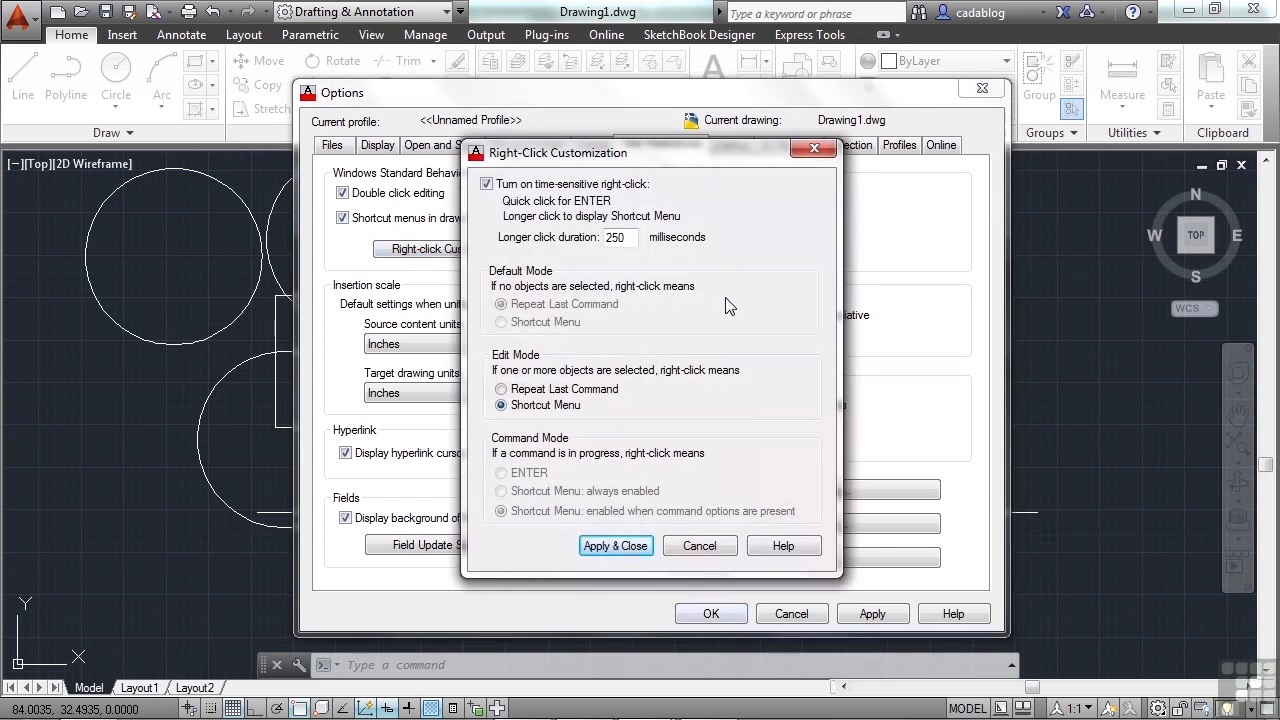
click(487, 184)
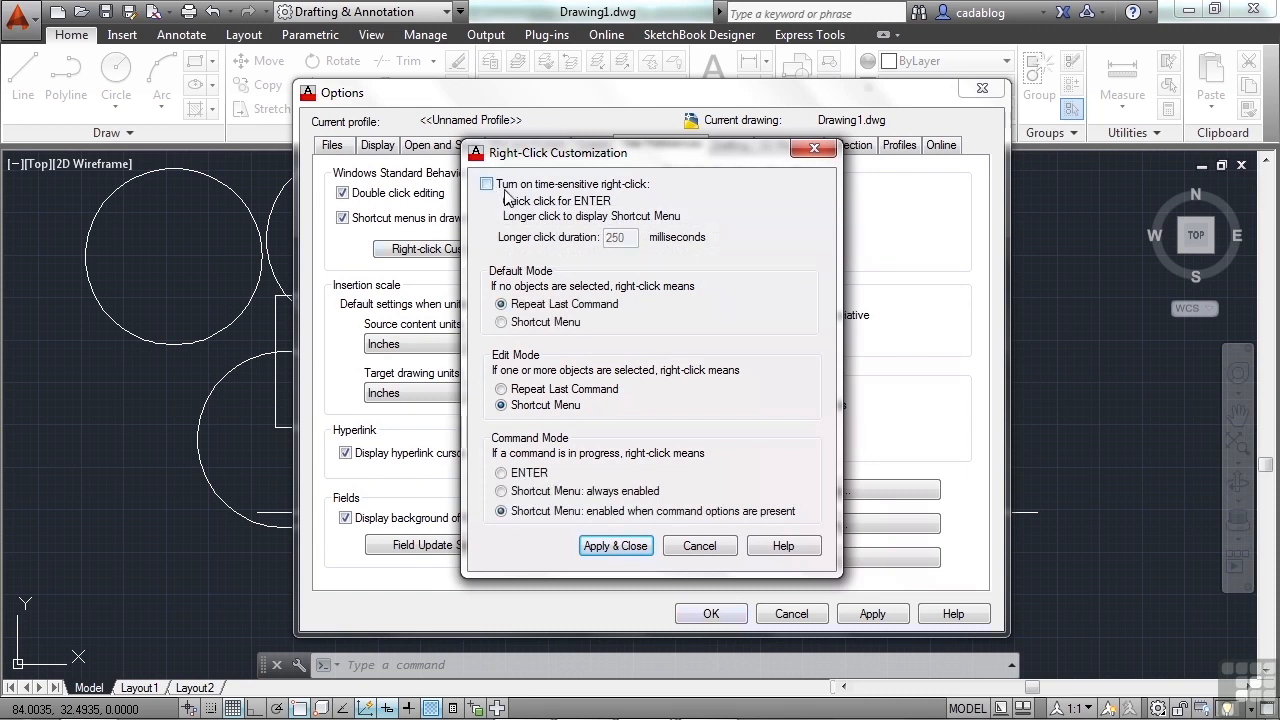
click(519, 321)
Try the ENTER and always-enabled Command Mode options, return to the shortcut menu enabled when command options are present, and review the mode descriptions
mouse_move(595, 401)
click(503, 474)
click(503, 492)
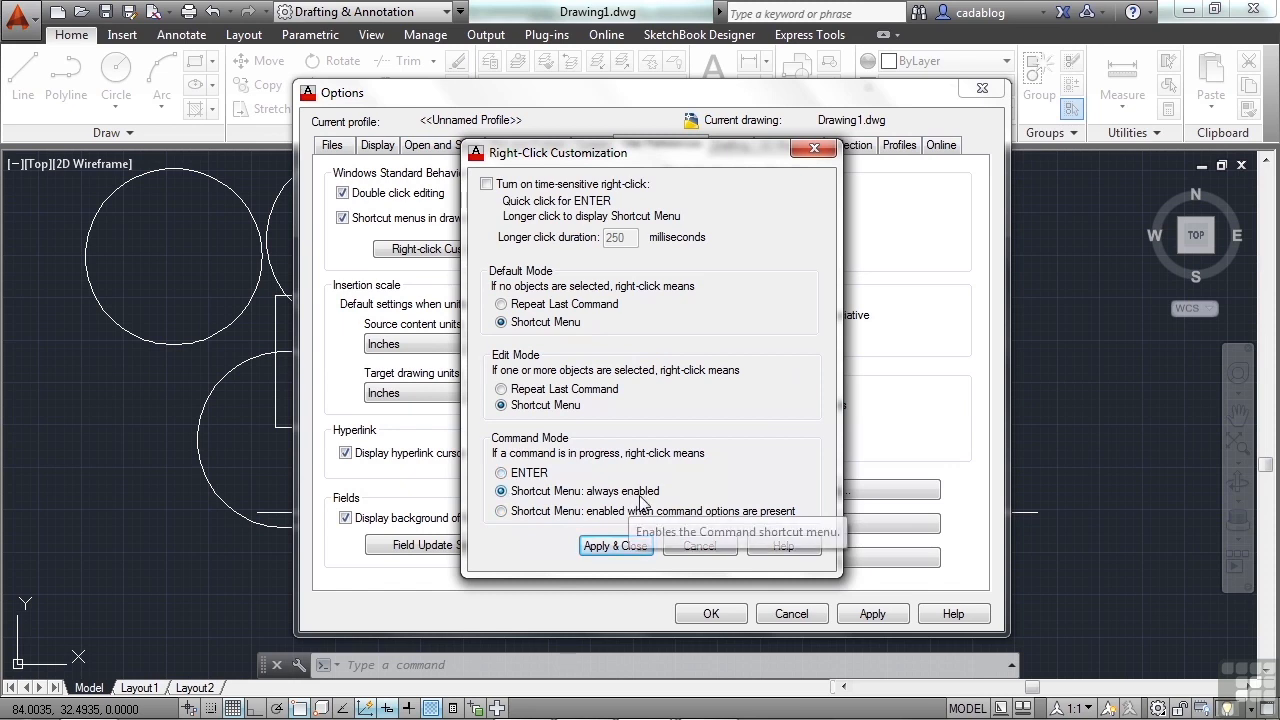
click(502, 512)
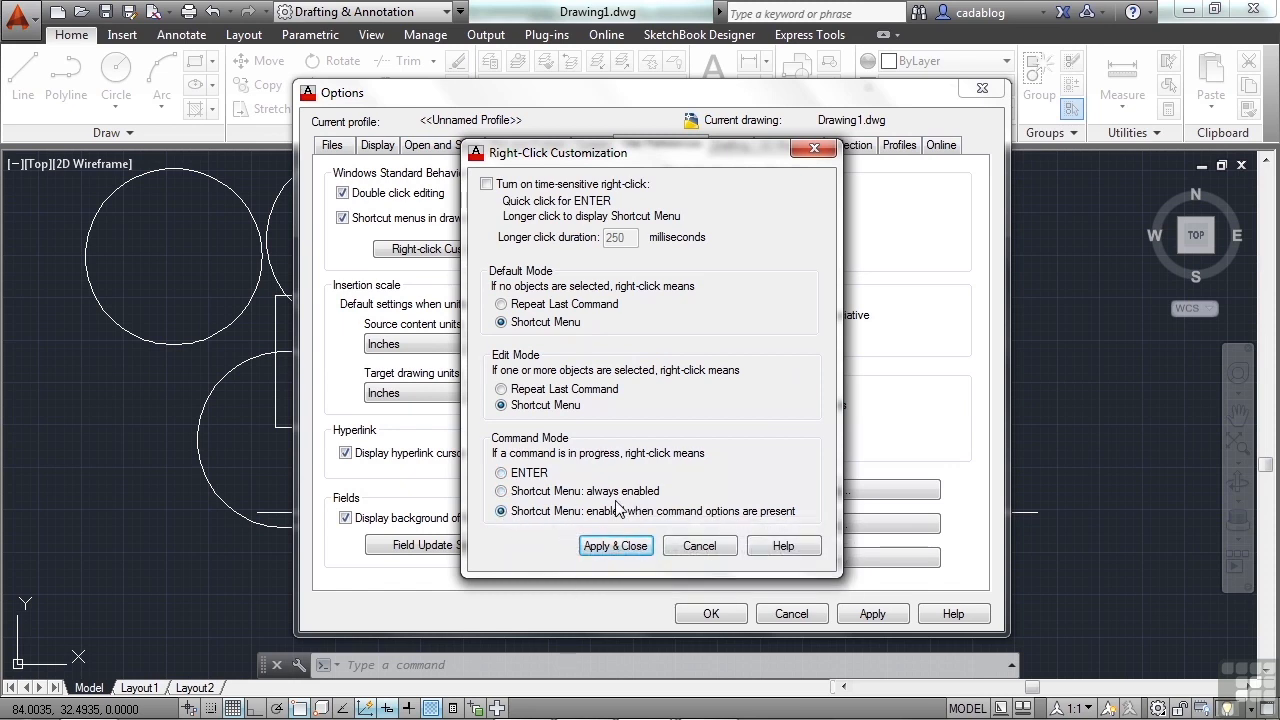
mouse_move(768, 514)
mouse_move(771, 394)
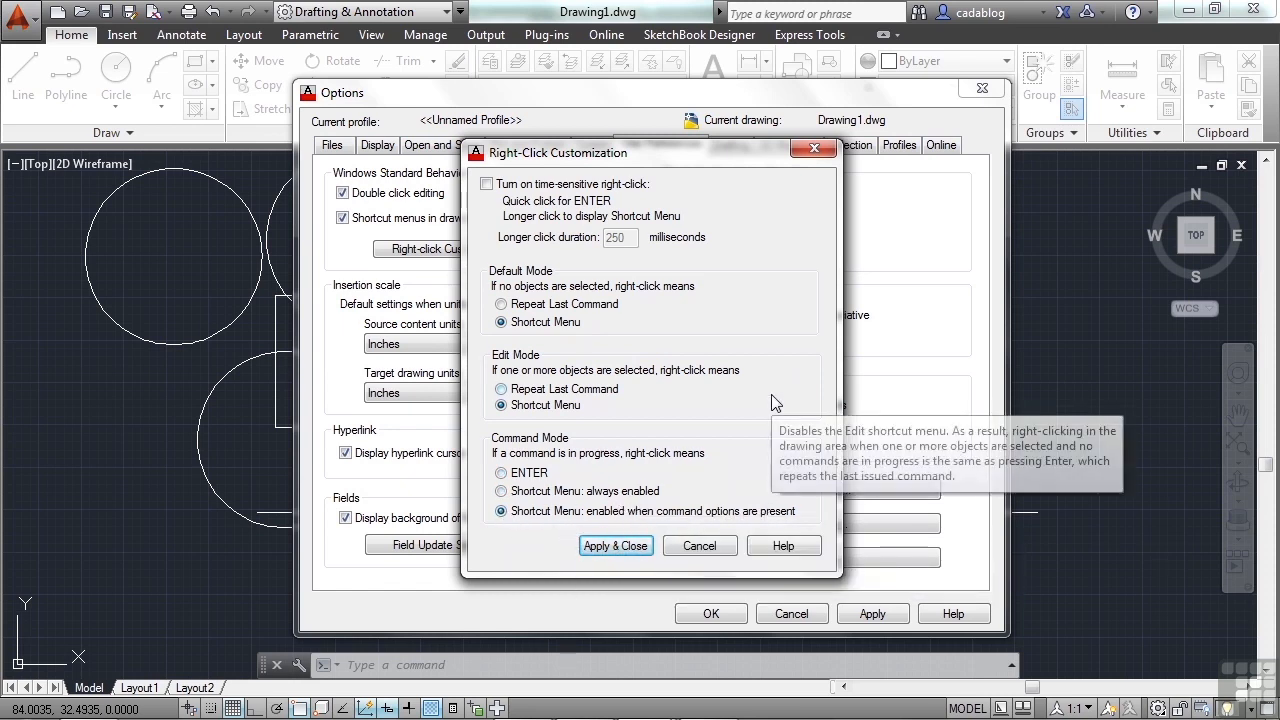
mouse_move(548, 525)
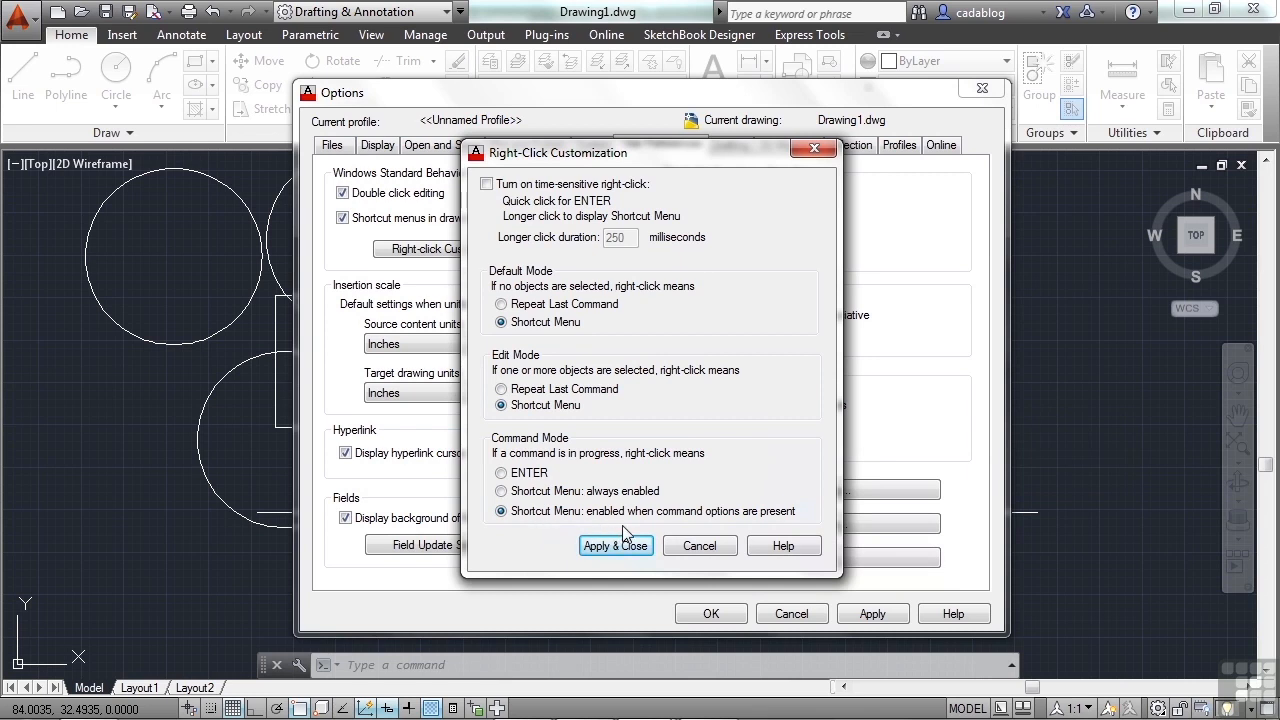
mouse_move(668, 518)
Turn on time-sensitive right-click, apply the right-click customization, and accept the Options dialog
click(486, 185)
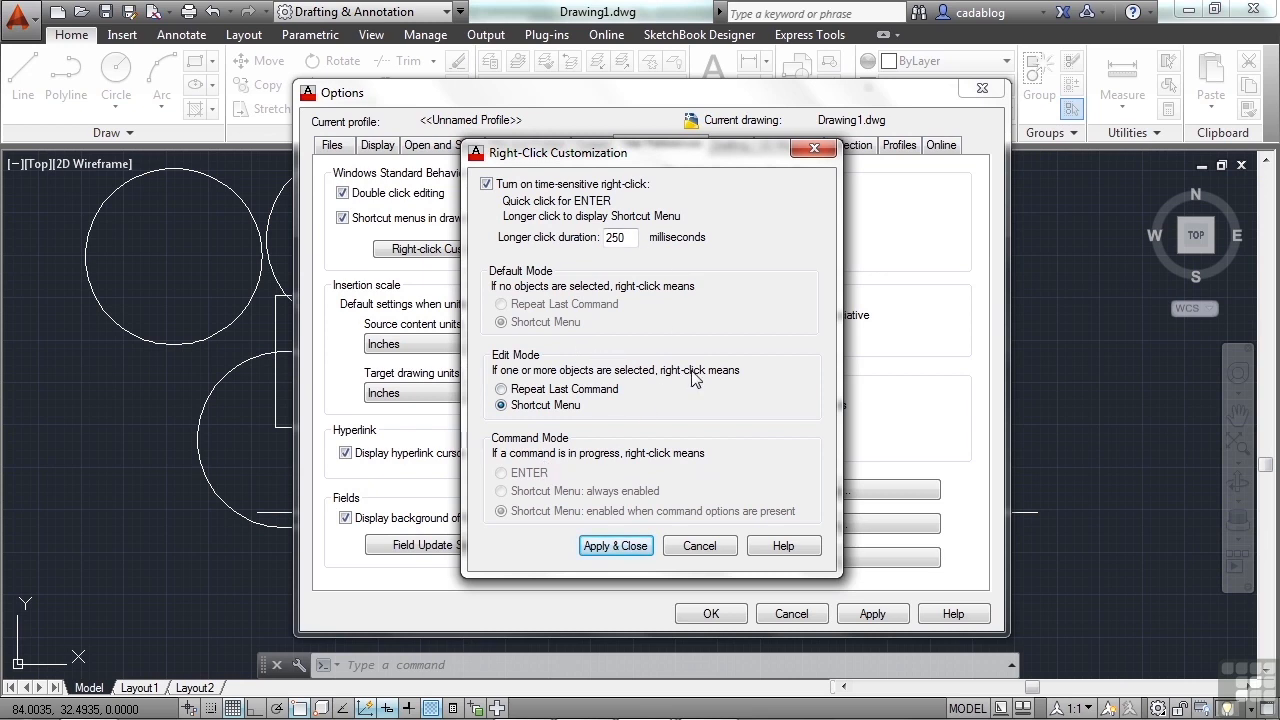
click(636, 544)
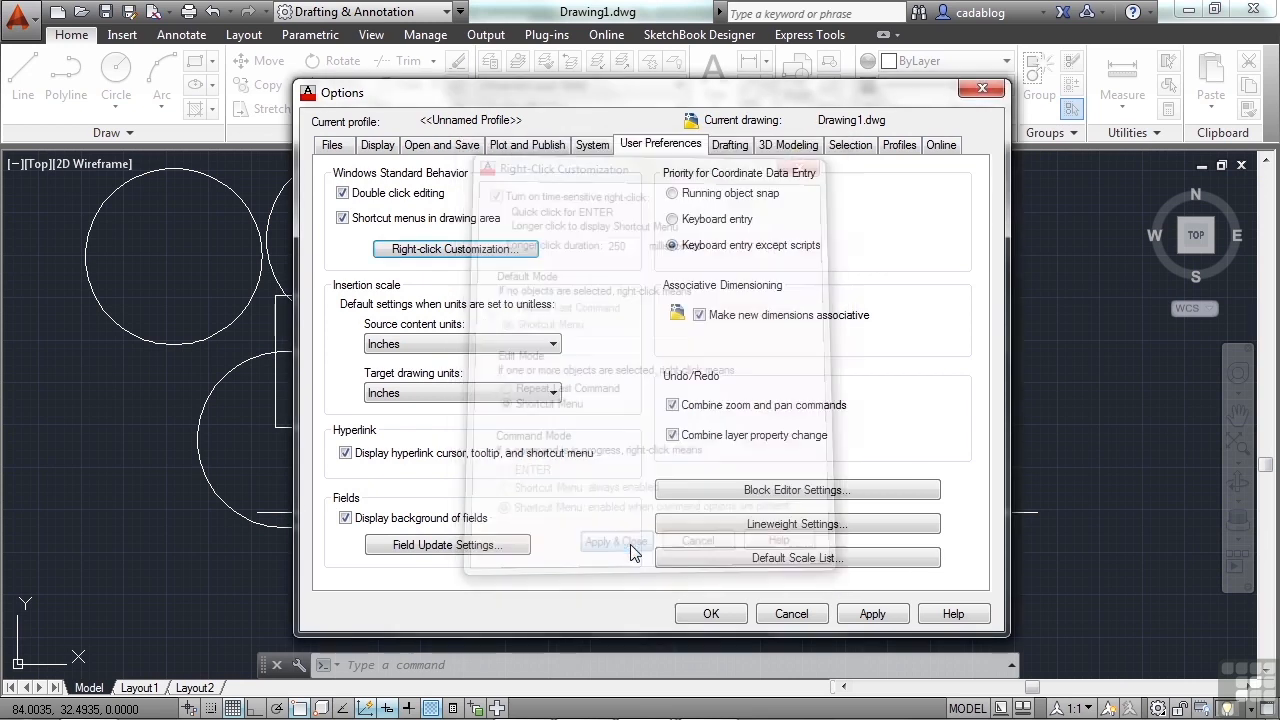
click(723, 613)
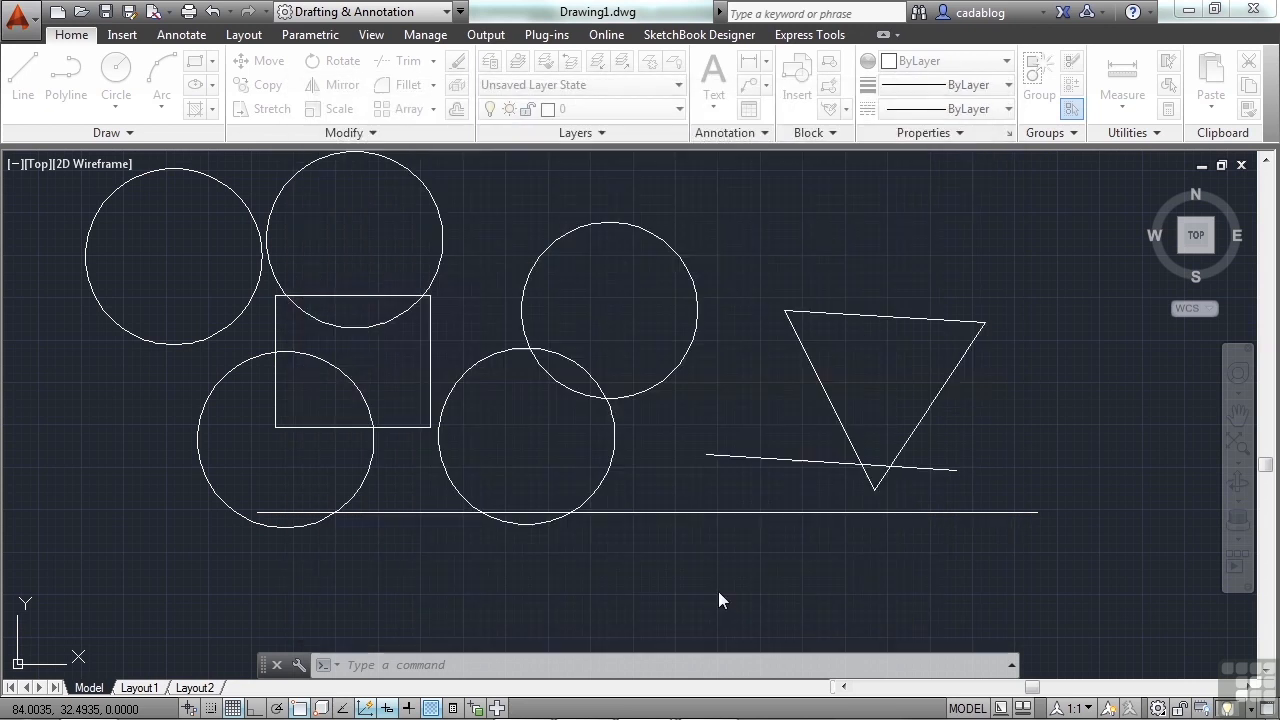